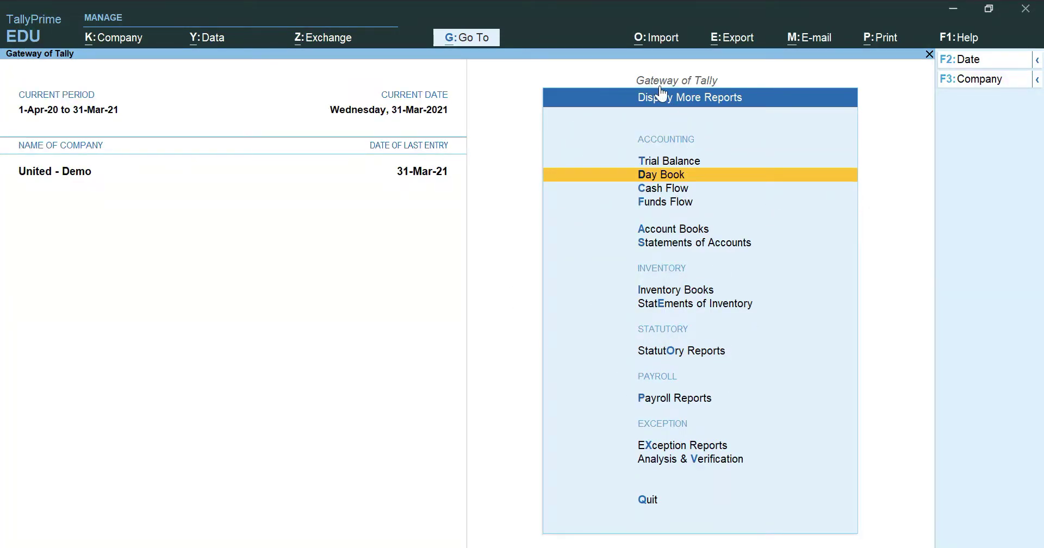
Open the Day Book and set its period from 1-4-2020 to 31-3-2021
left_click(662, 177)
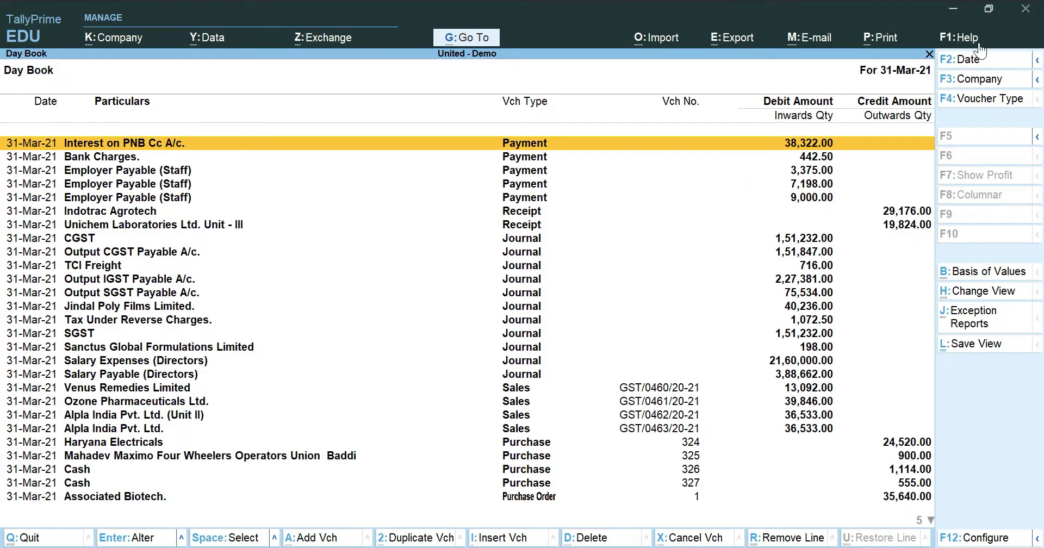
left_click(1037, 64)
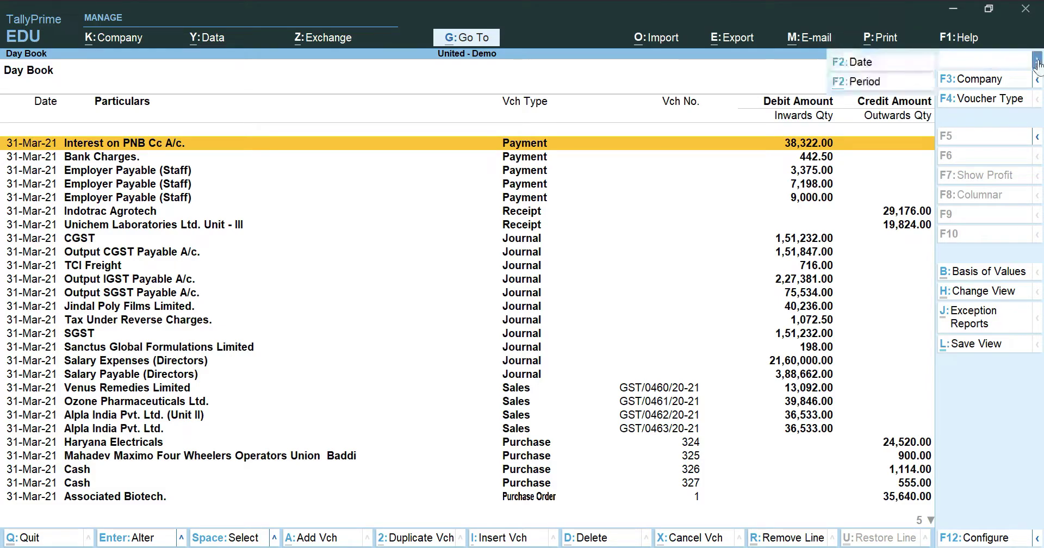
left_click(880, 84)
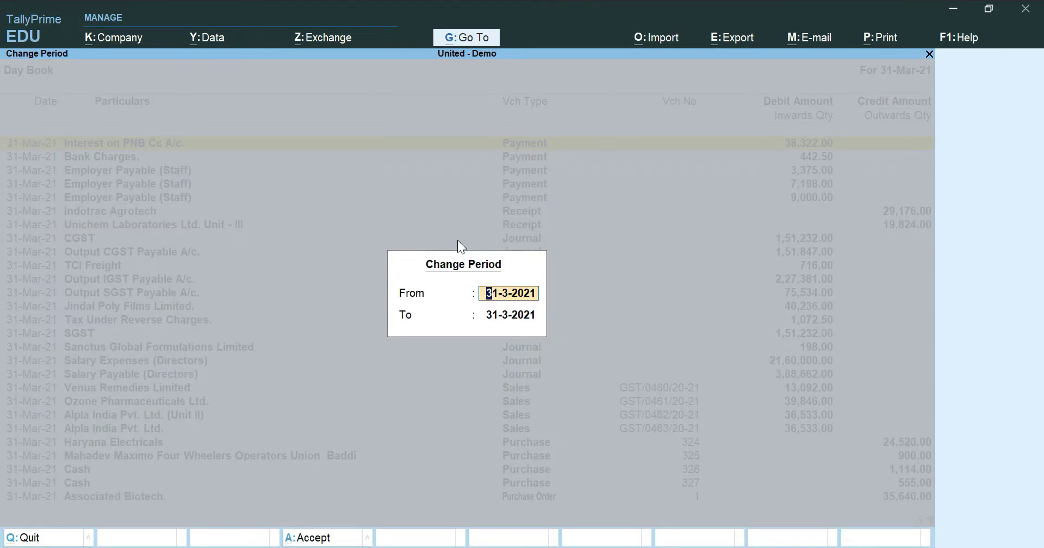
key("BackSpace")
key("BackSpace")
key("BackSpace")
key("BackSpace")
key("BackSpace")
type("01-04")
type("-2020")
key("Return")
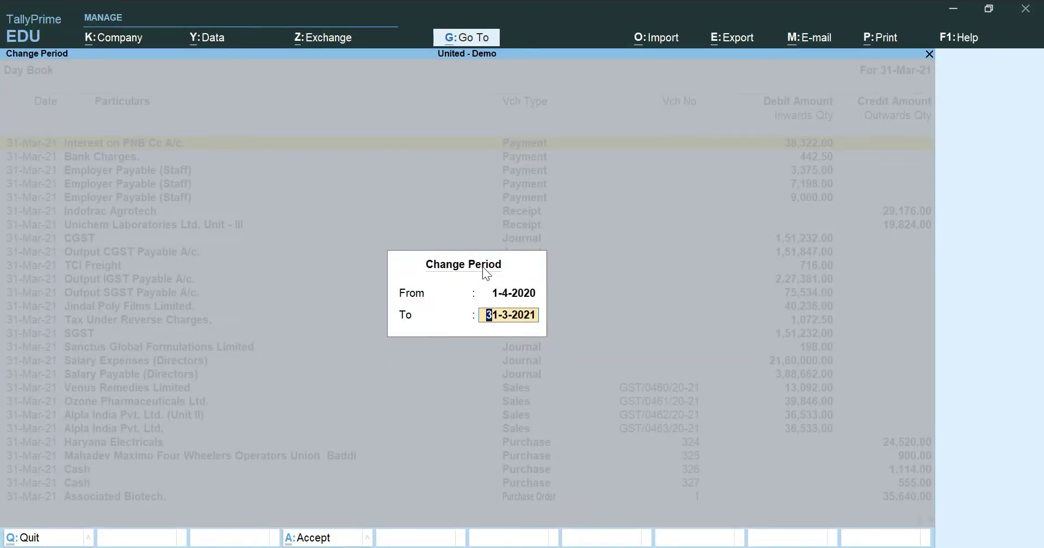
key("Return")
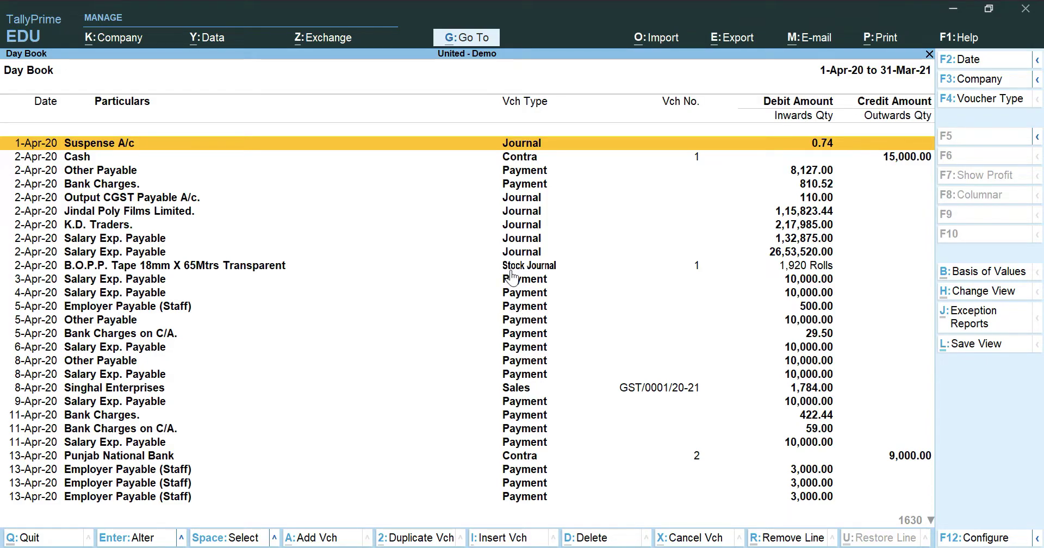
Examine the first April vouchers in the Day Book down to the Stock Journal entry of 2-Apr-20
key("Down")
key("Down")
key("Down")
key("Down")
key("Down")
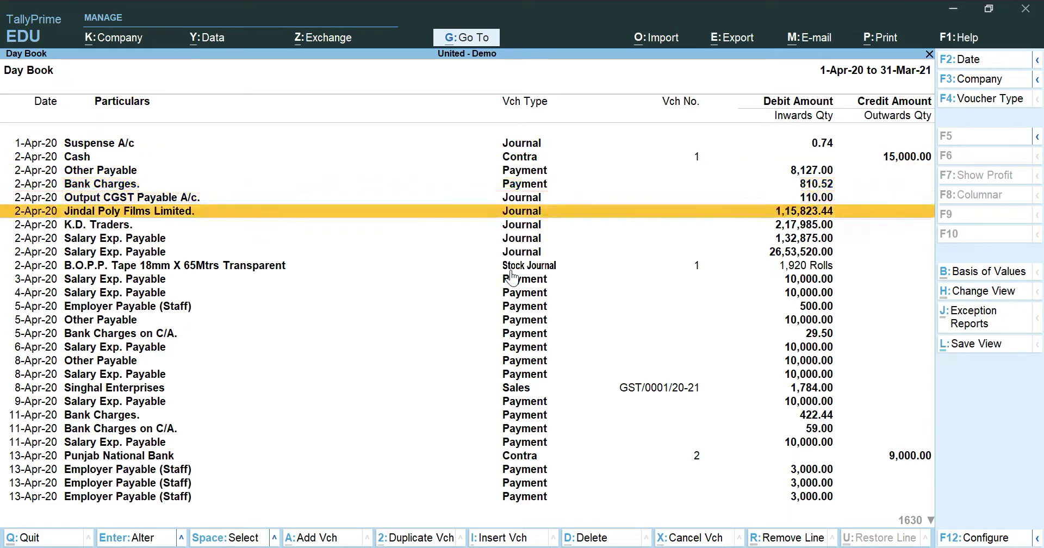
key("Down")
key("Down")
key("Down")
key("Down")
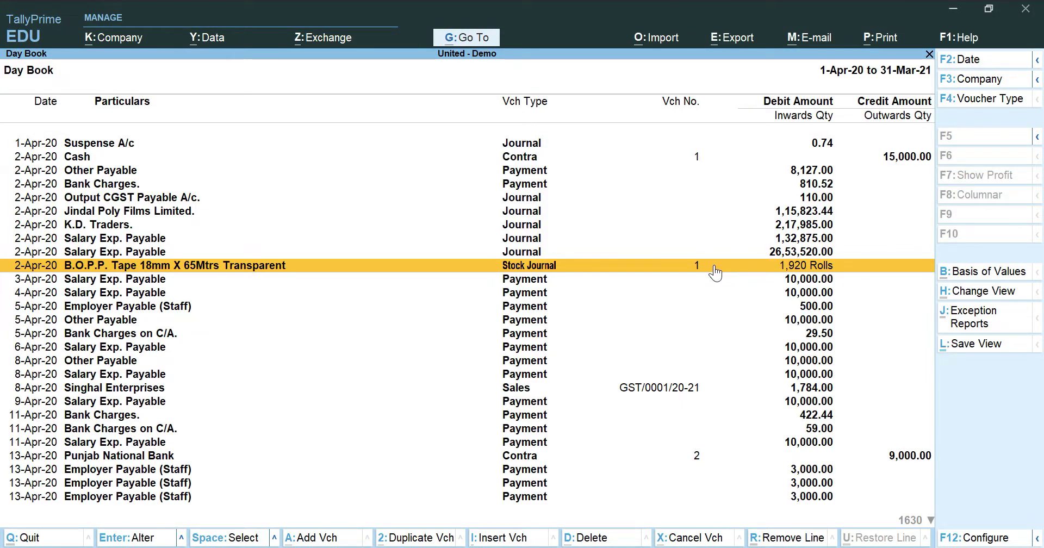
Look through the Day Book to its last March 2021 entries, checking which voucher types it lists
key("Page_Down")
key("Page_Down")
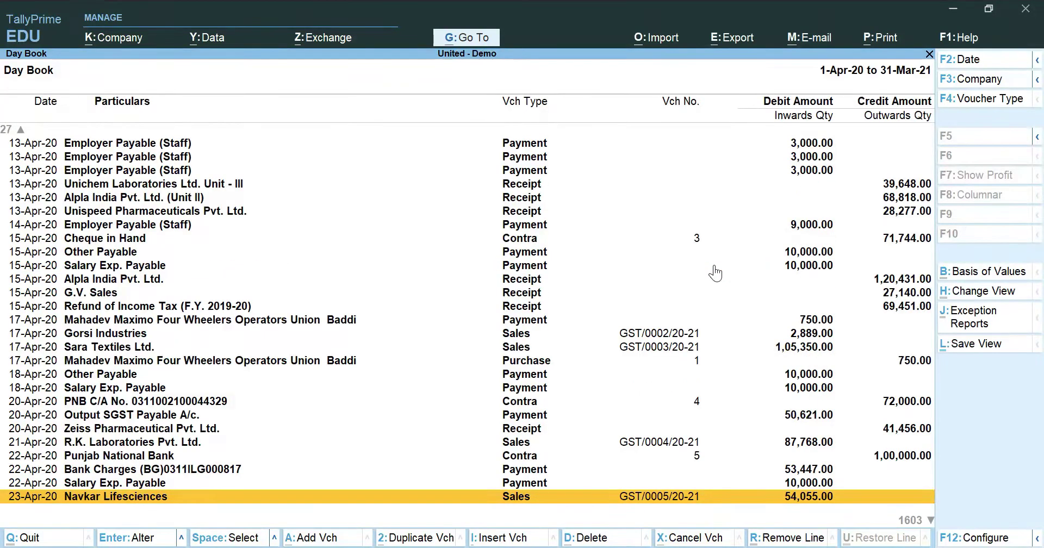
key("Page_Down")
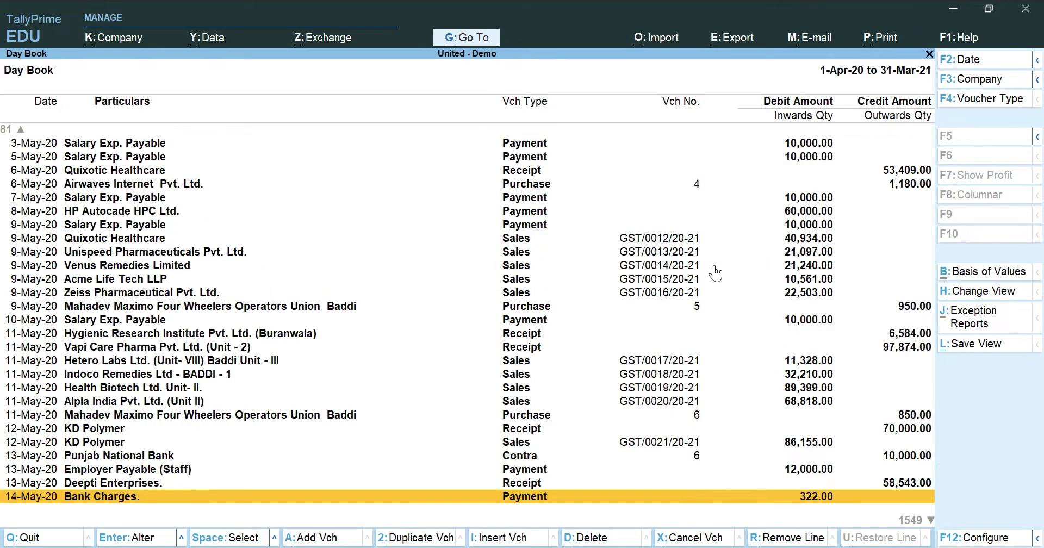
key("Page_Down")
key("Page_Down")
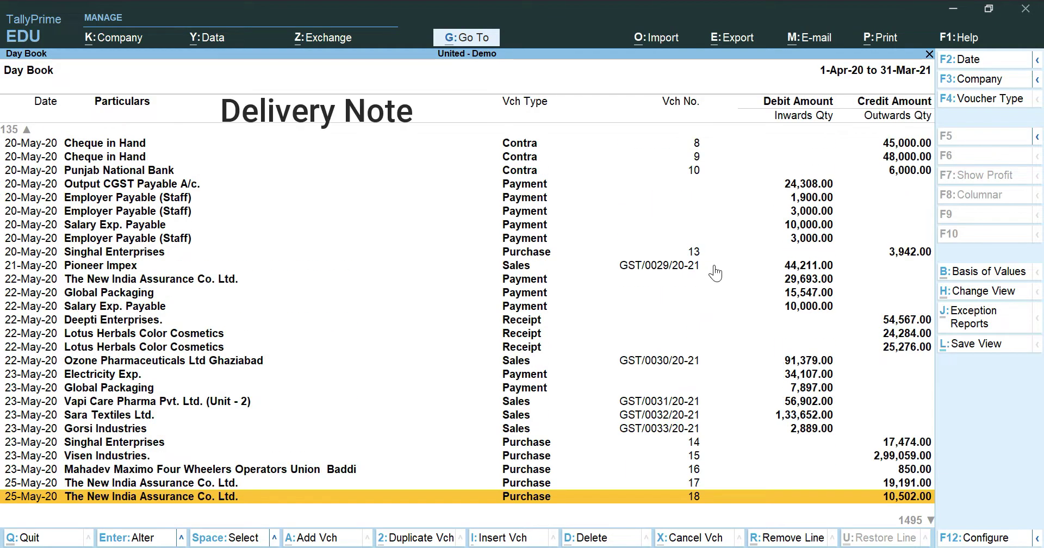
key("Page_Down")
key("Page_Down")
key("Page_Down")
key("Page_Down")
key("Page_Down")
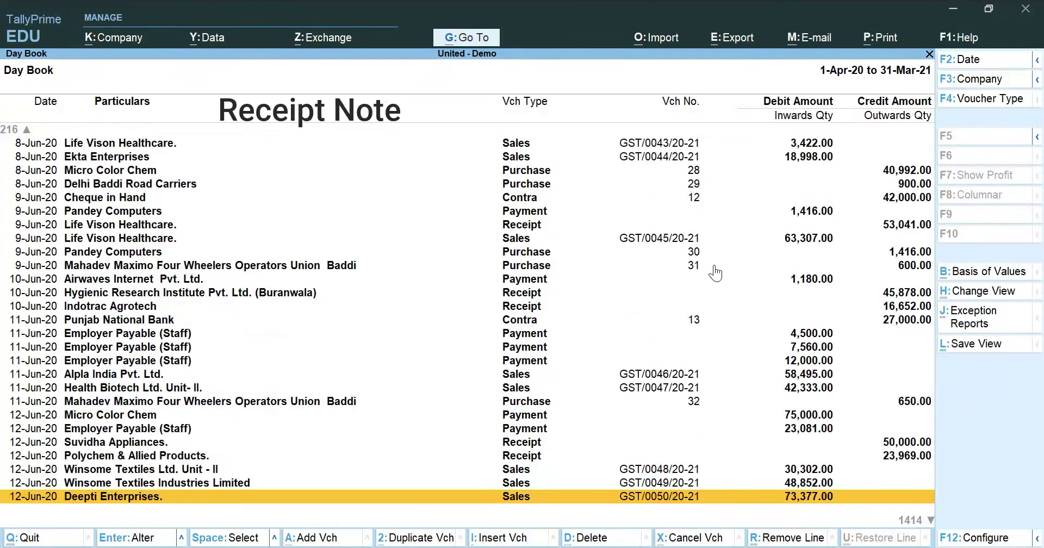
key("Page_Down")
key("Page_Down")
key("Page_Down")
key("Page_Down")
key("Page_Down")
key("Page_Down")
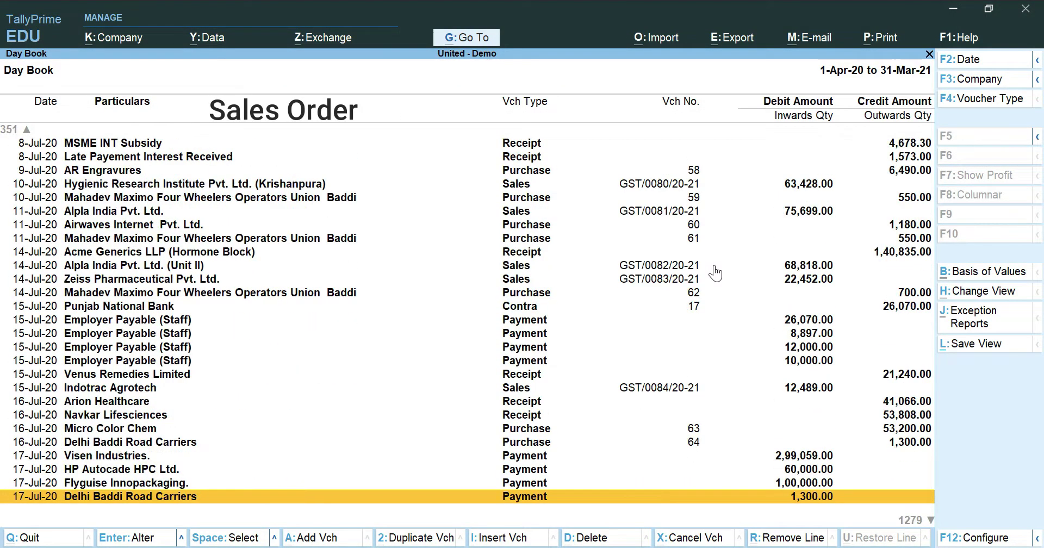
key("Page_Down")
key("Page_Down")
key("Page_Down")
key("Page_Down")
key("Page_Down")
key("Page_Down")
key("Page_Down")
key("Page_Down")
key("Page_Down")
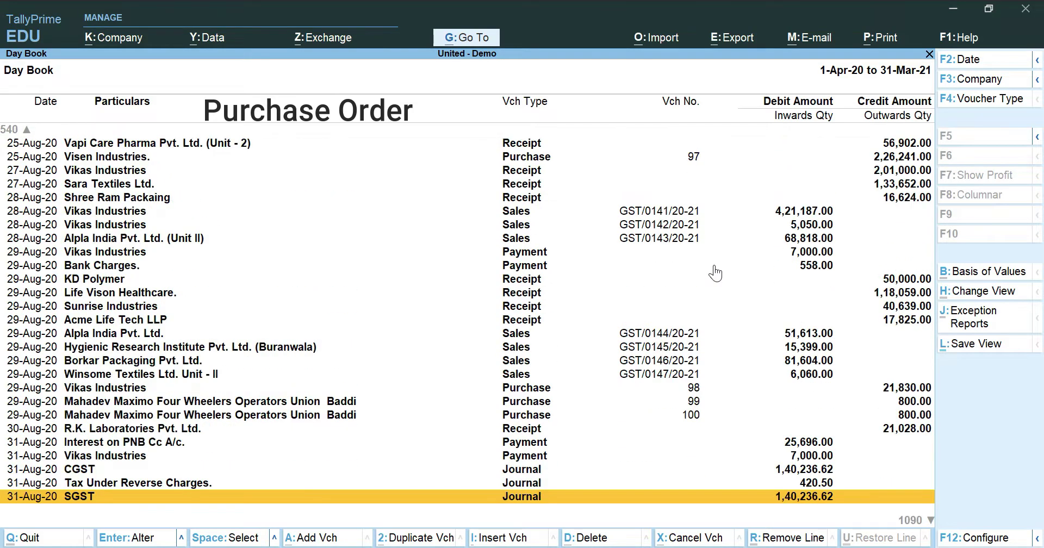
key("Page_Down")
key("Page_Down")
key("Page_Down")
key("Page_Down")
key("Page_Down")
key("Page_Down")
key("Page_Down")
key("Page_Down")
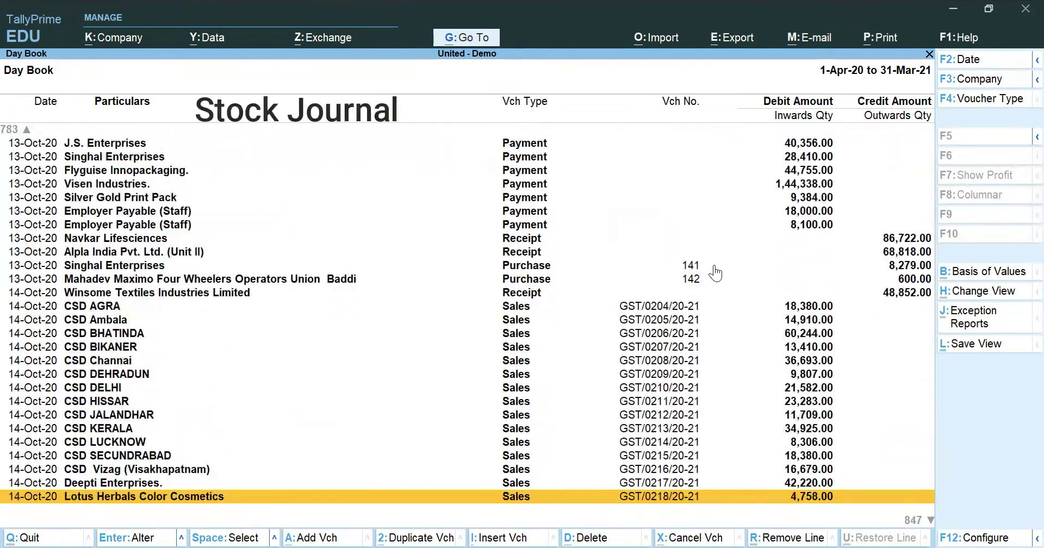
key("Page_Down")
key("Page_Down")
key("Page_Down")
key("Page_Down")
key("Page_Down")
key("Page_Down")
key("Page_Down")
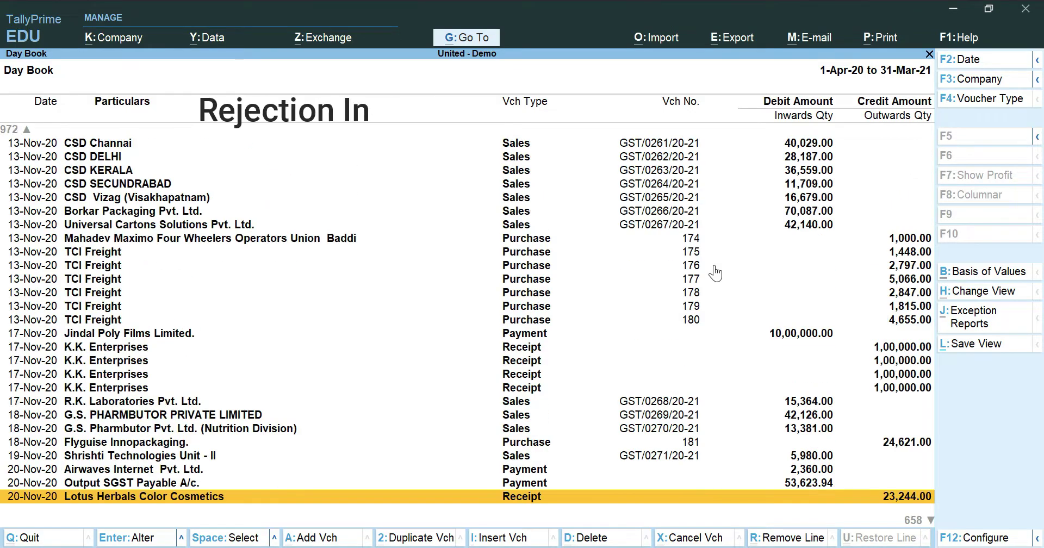
key("Page_Down")
key("Page_Down")
key("Page_Down")
key("Page_Down")
key("Page_Down")
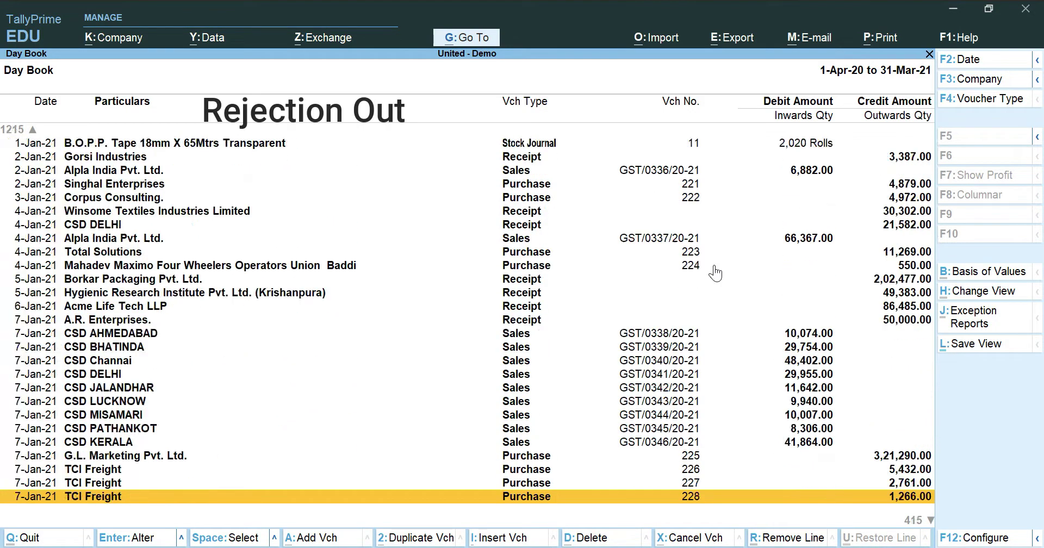
key("Page_Down")
key("Page_Down")
key("Page_Down")
key("Page_Down")
key("Page_Down")
key("Page_Down")
key("Page_Down")
key("Page_Down")
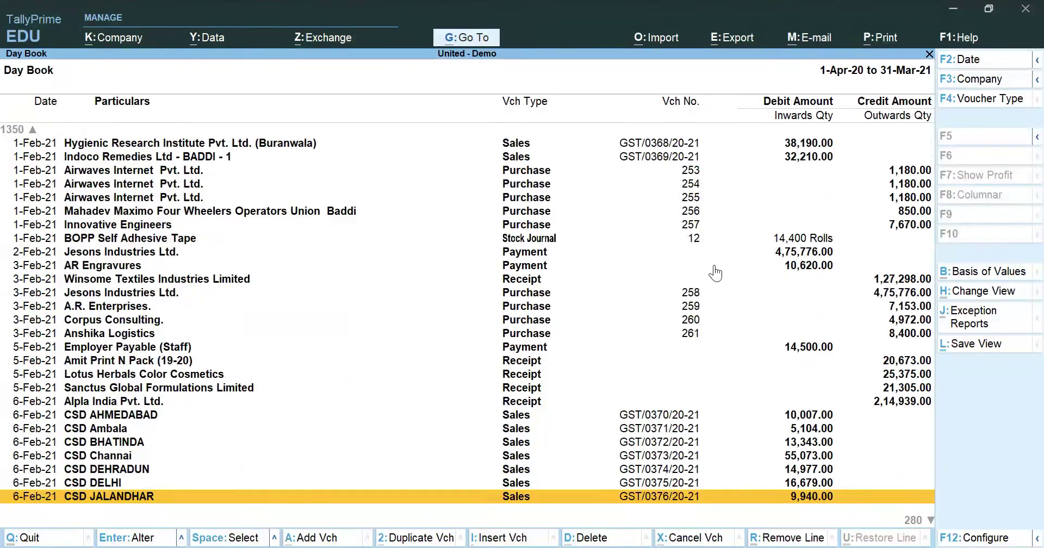
key("Page_Down")
key("Page_Down")
key("Page_Down")
key("Page_Down")
key("Page_Down")
key("Page_Down")
key("Page_Down")
key("Page_Down")
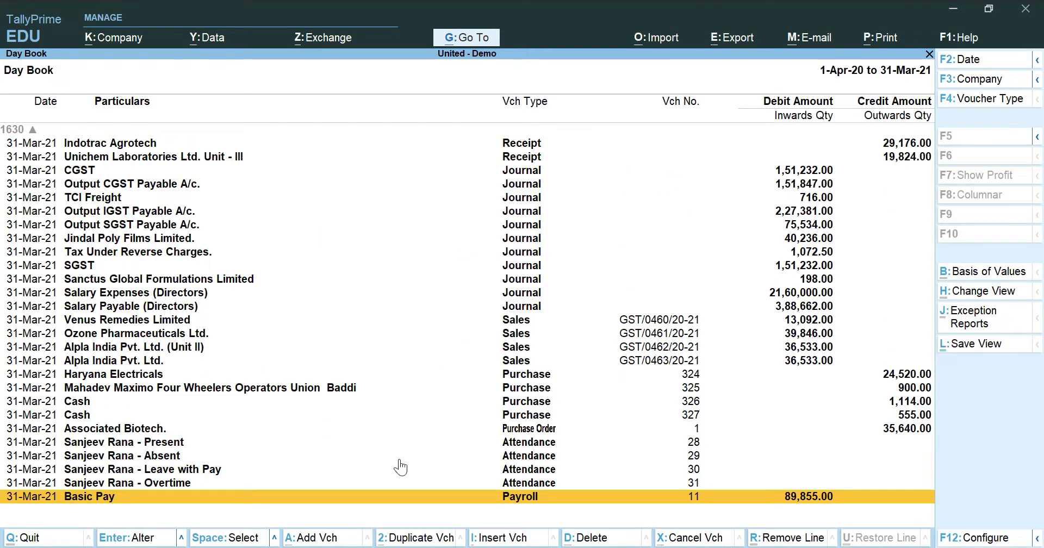
Examine the Purchase Order and Attendance vouchers among the final 31-Mar-21 entries of the Day Book
key("Up")
key("Up")
key("Up")
key("Up")
key("Up")
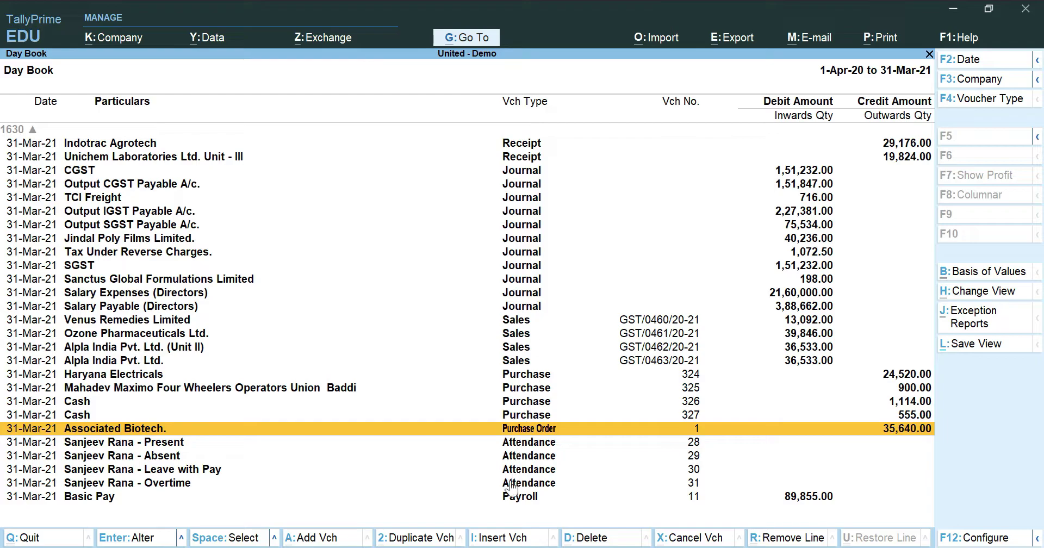
key("Down")
key("Down")
key("Down")
key("Down")
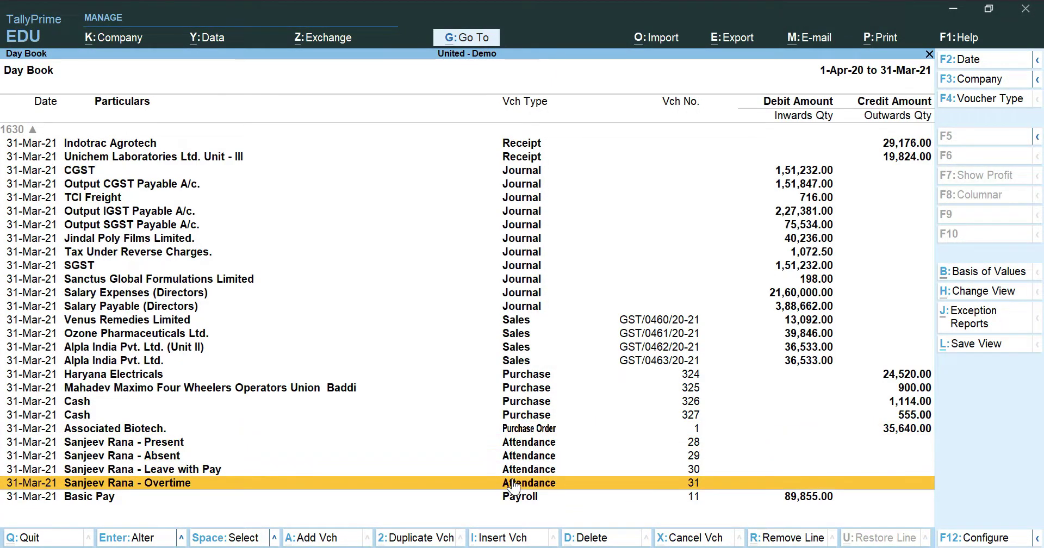
key("Up")
key("Up")
key("Up")
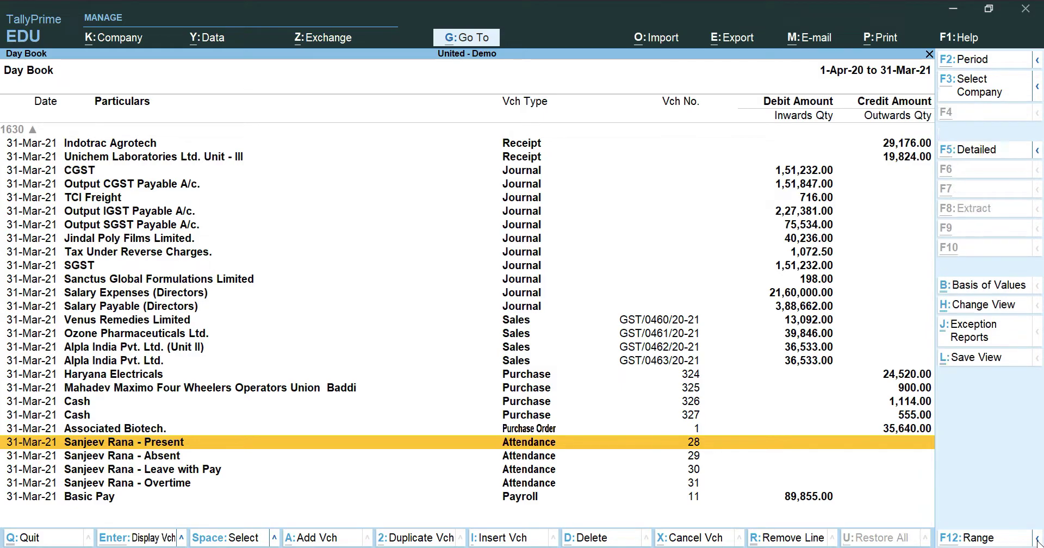
Start a range filter on the Day Book for vouchers by the name of their Voucher Type
key("ctrl+F12")
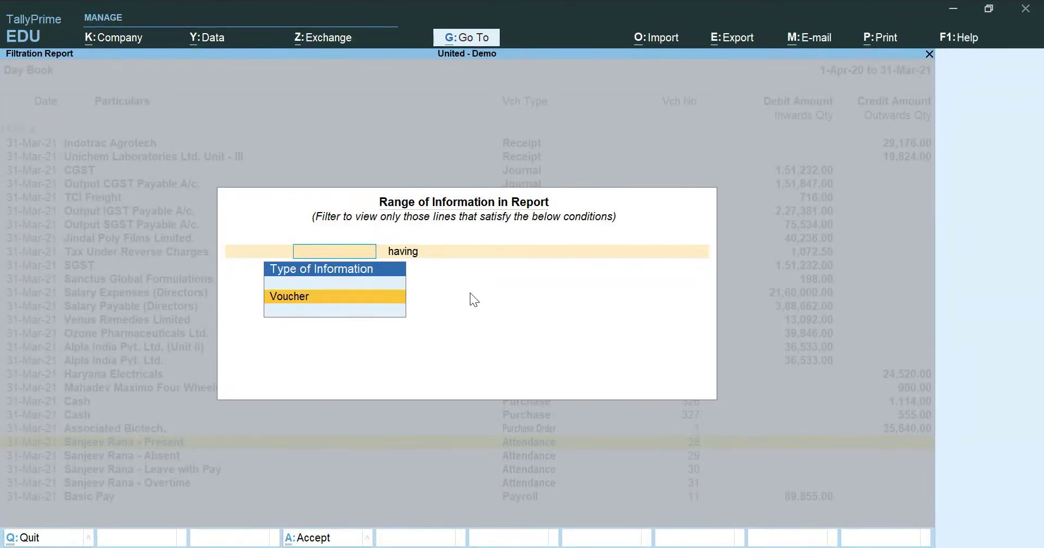
key("Return")
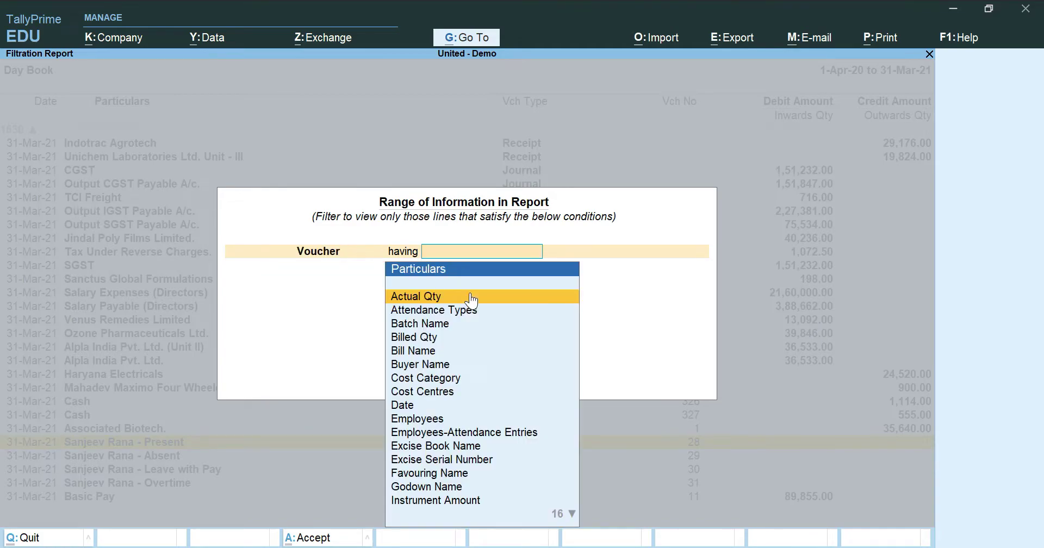
type("vouch")
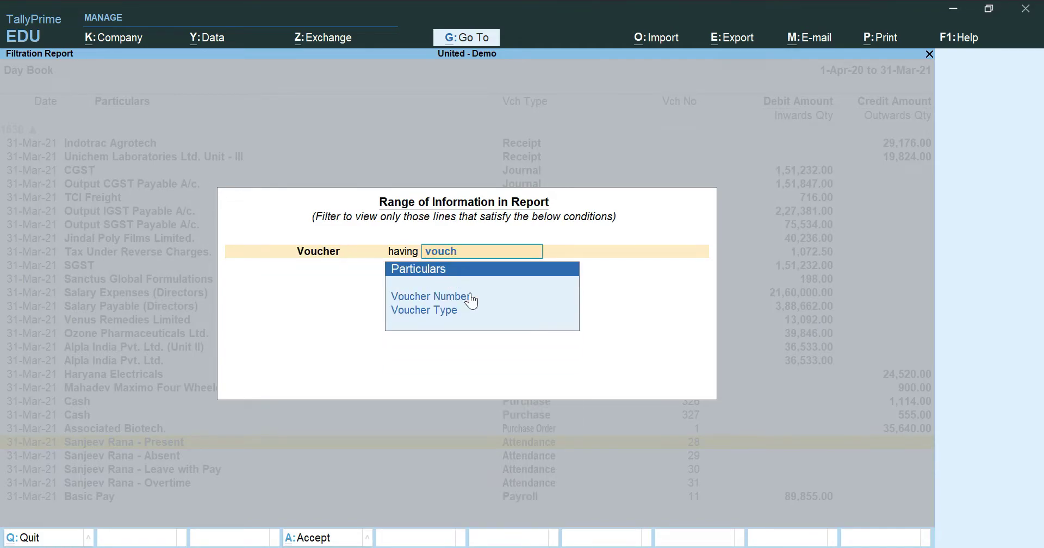
key("Down")
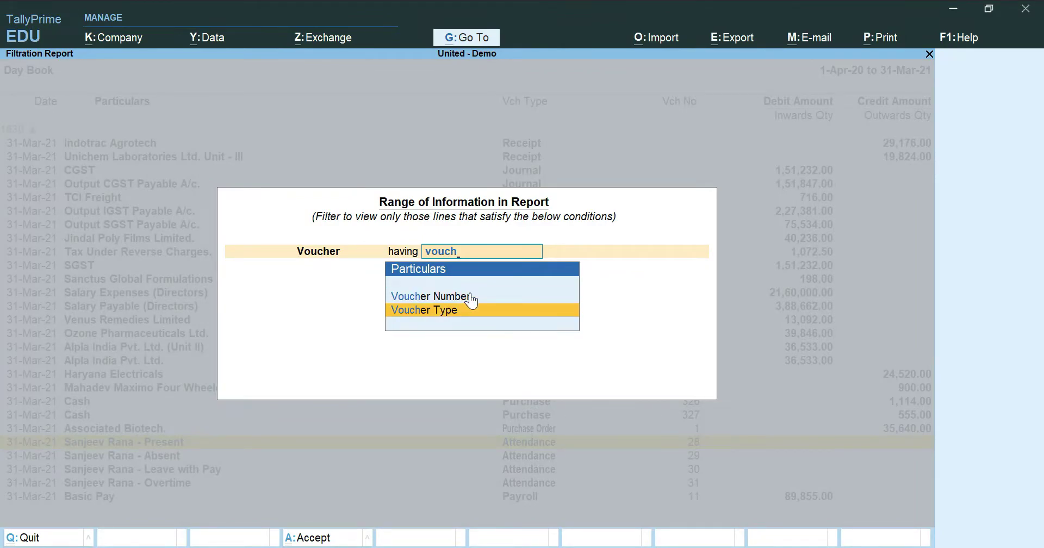
key("Return")
key("Return")
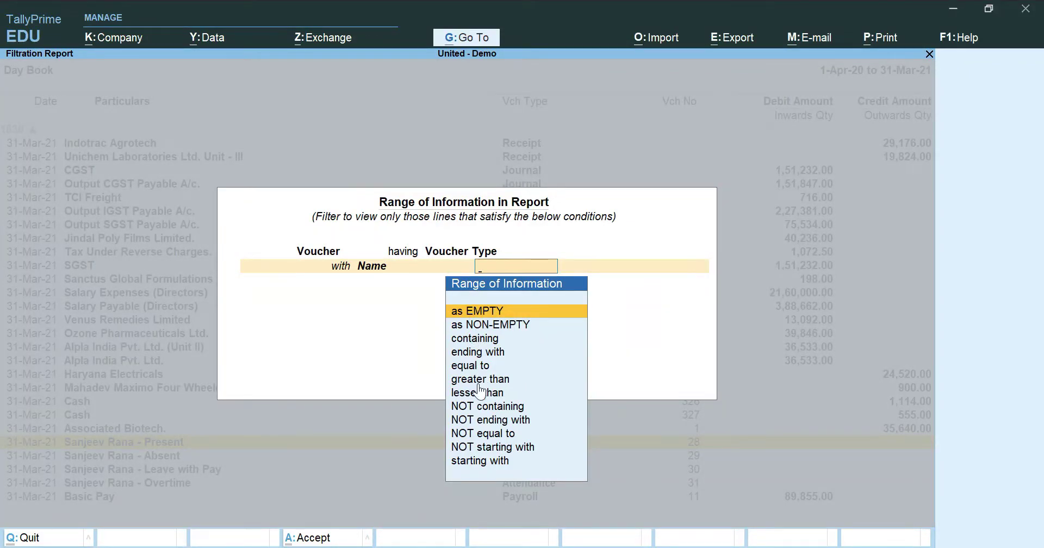
Set the first filter condition so the voucher type name is NOT containing Stock Journal
key("Down")
key("Down")
key("Down")
key("Down")
key("Down")
key("Down")
key("Down")
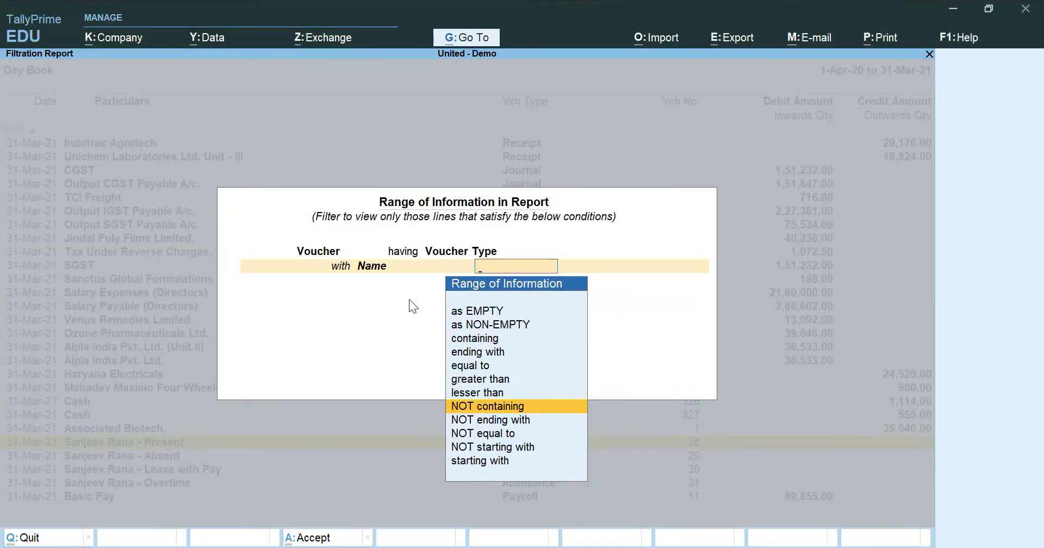
key("Return")
type("S")
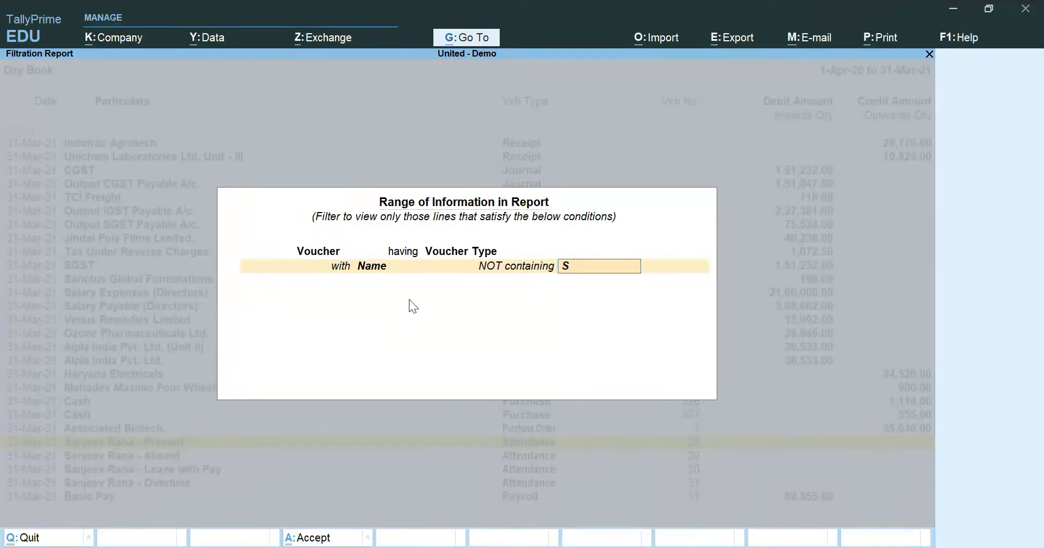
type("tock Journal")
key("Return")
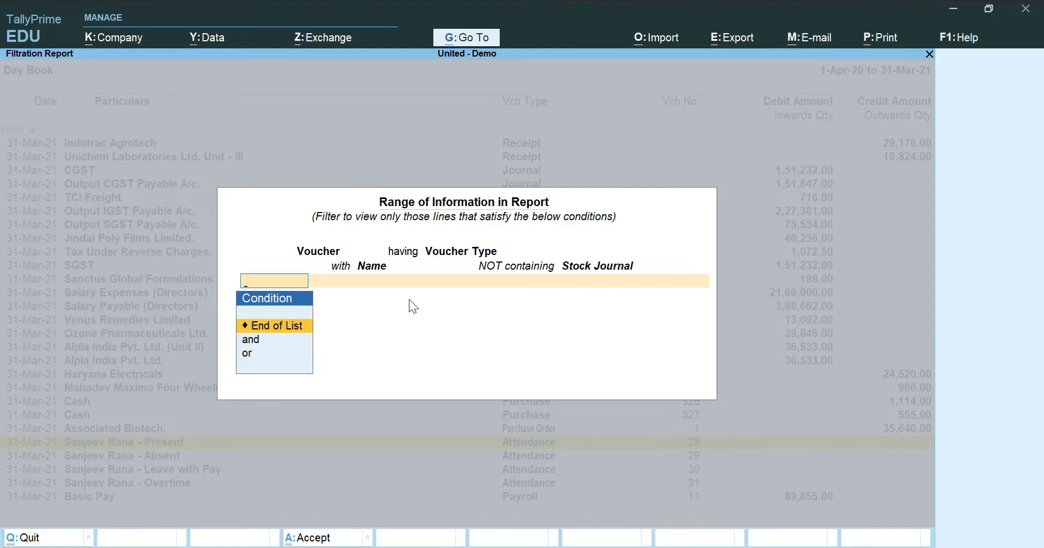
Add an "and" condition so the voucher type name is NOT containing Attendance
key("Down")
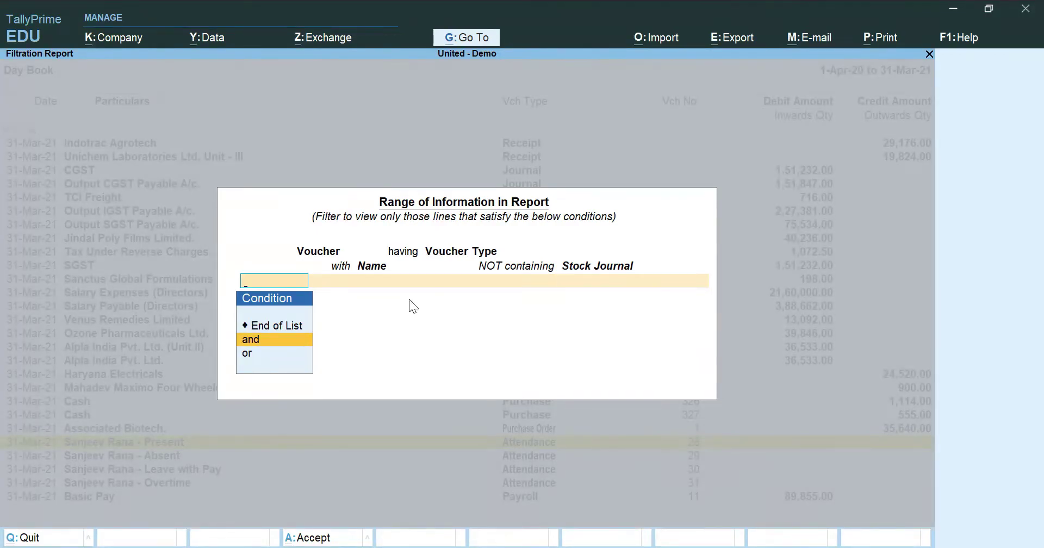
key("Return")
key("Return")
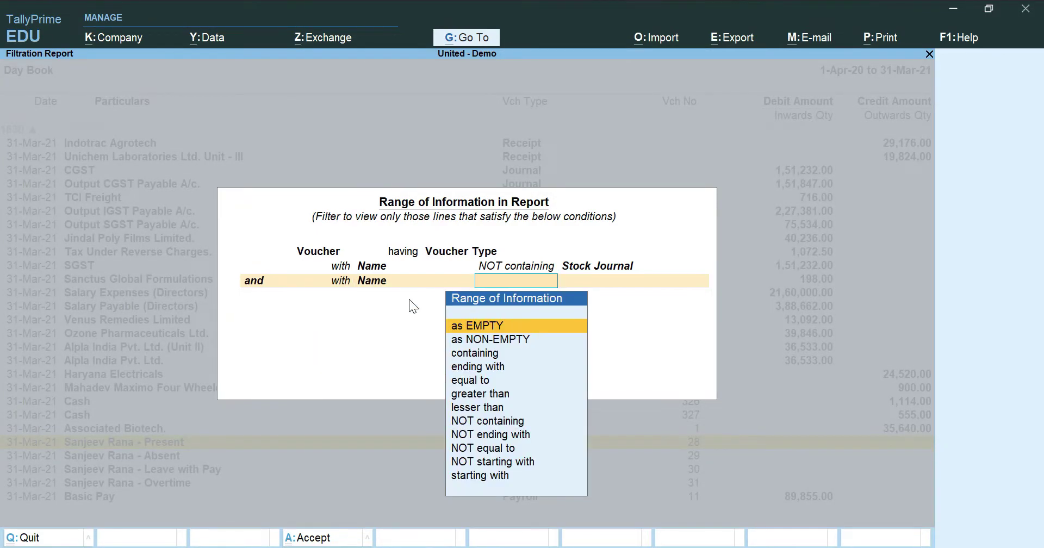
key("Down")
key("Down")
key("Down")
key("Down")
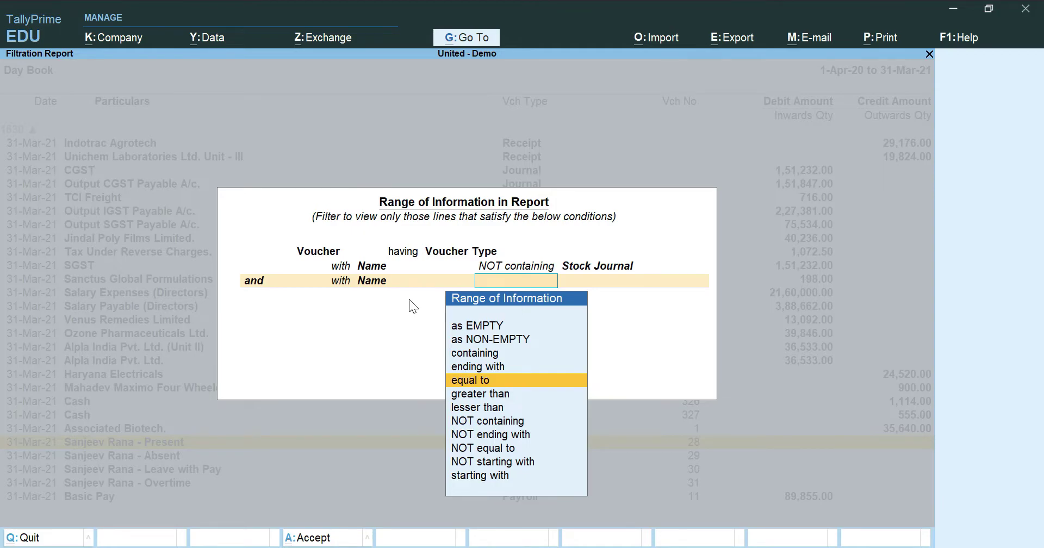
key("Down")
key("Down")
key("Down")
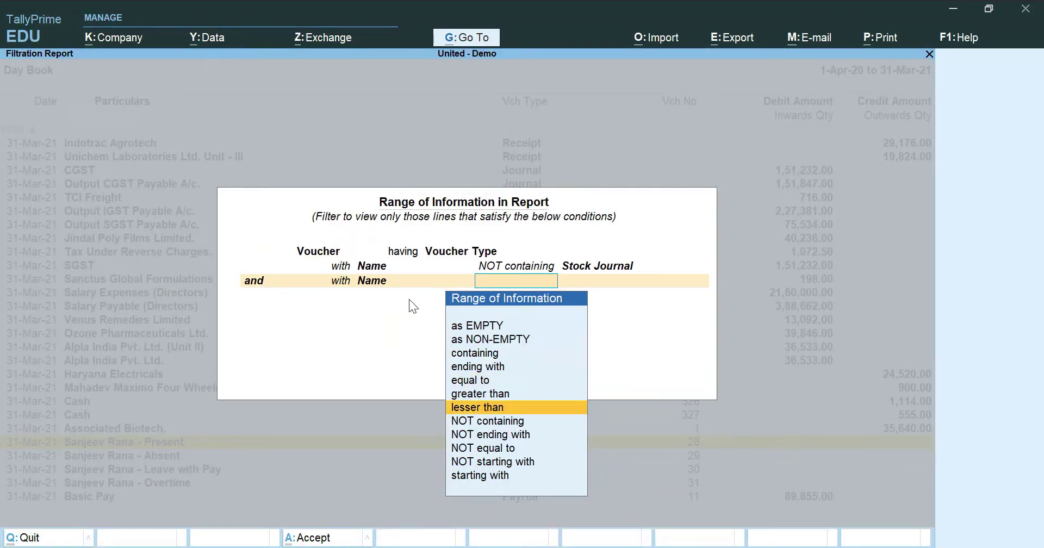
key("Return")
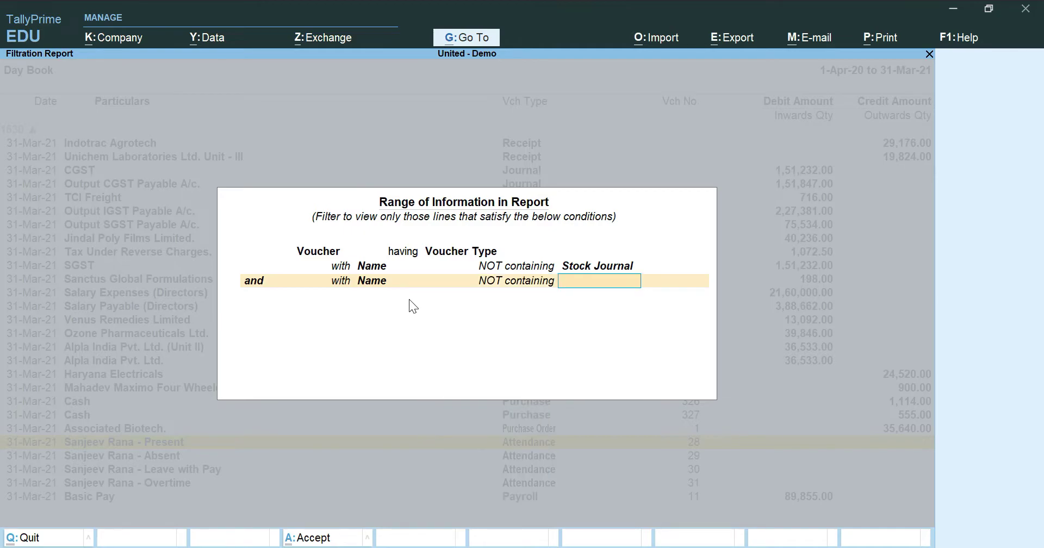
type("Attendance")
key("Return")
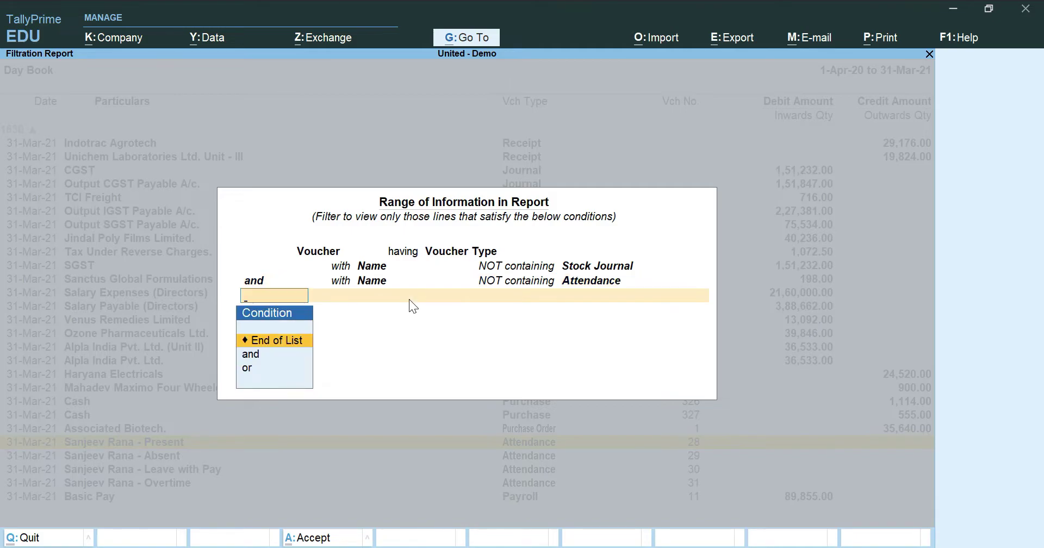
Add an "and" condition so the voucher type name is NOT containing Purchase Order, and apply the filter to the Day Book
key("Down")
key("Return")
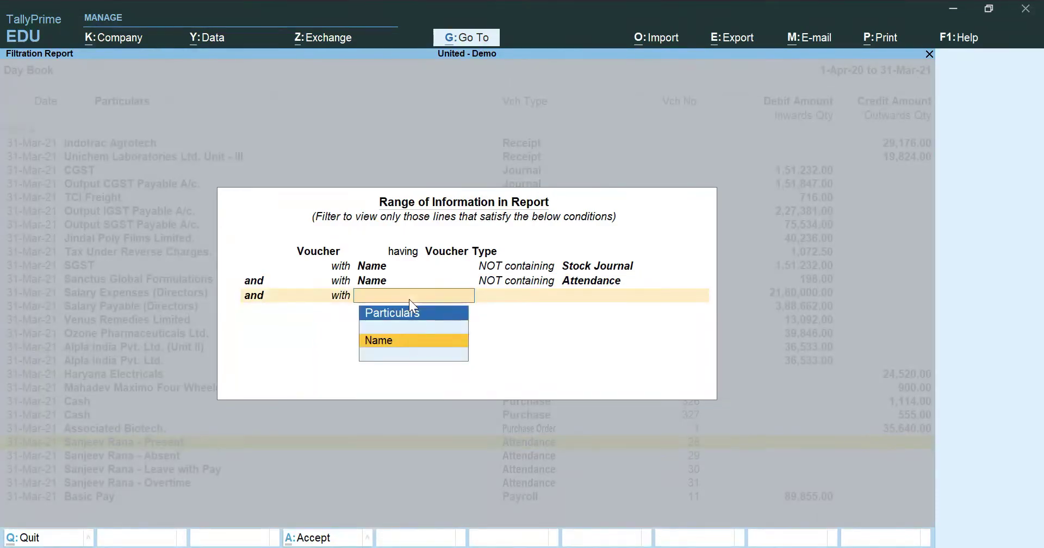
key("Return")
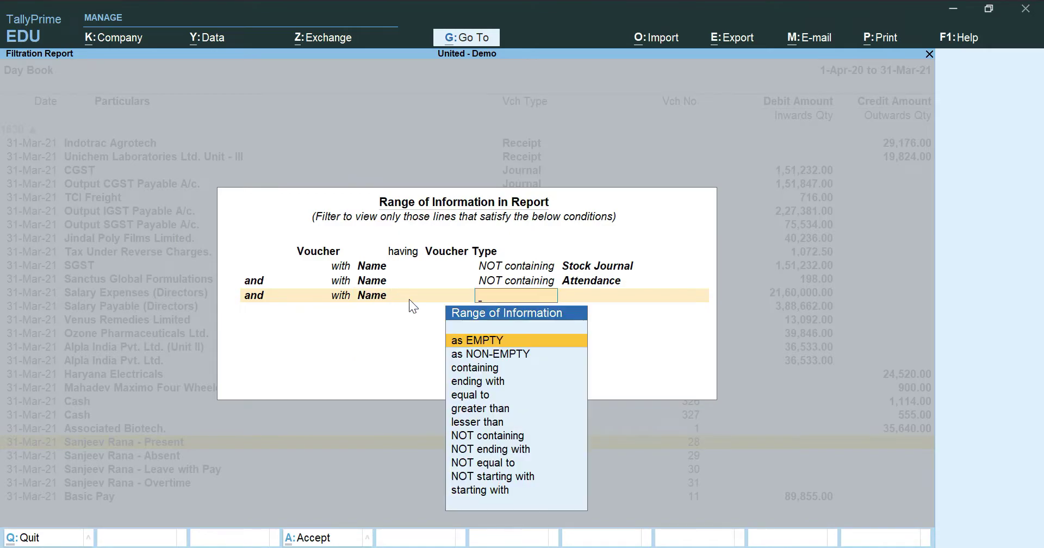
key("Down")
key("Down")
key("Down")
key("Down")
key("Down")
key("Down")
key("Down")
key("Return")
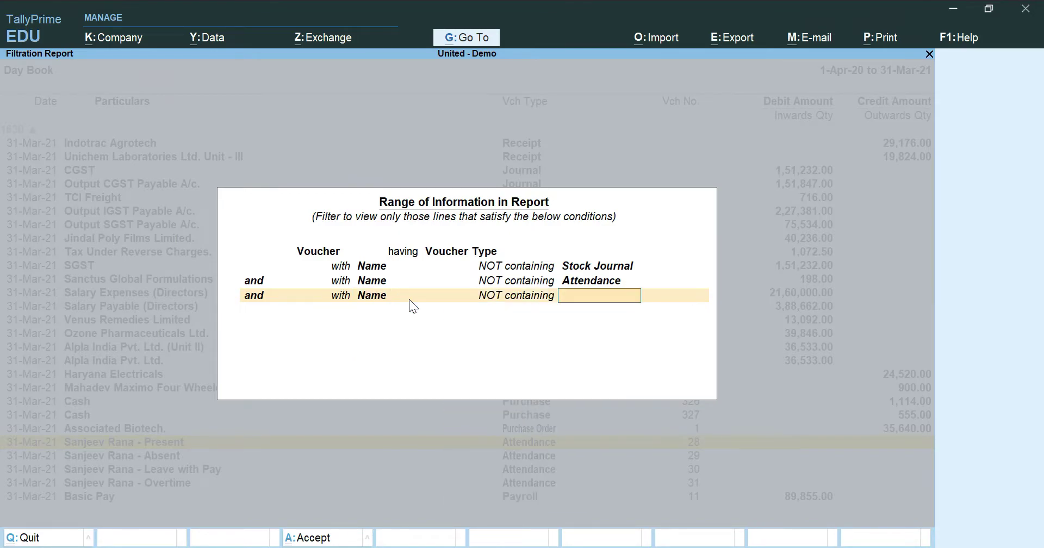
type("Purchase Order")
key("Return")
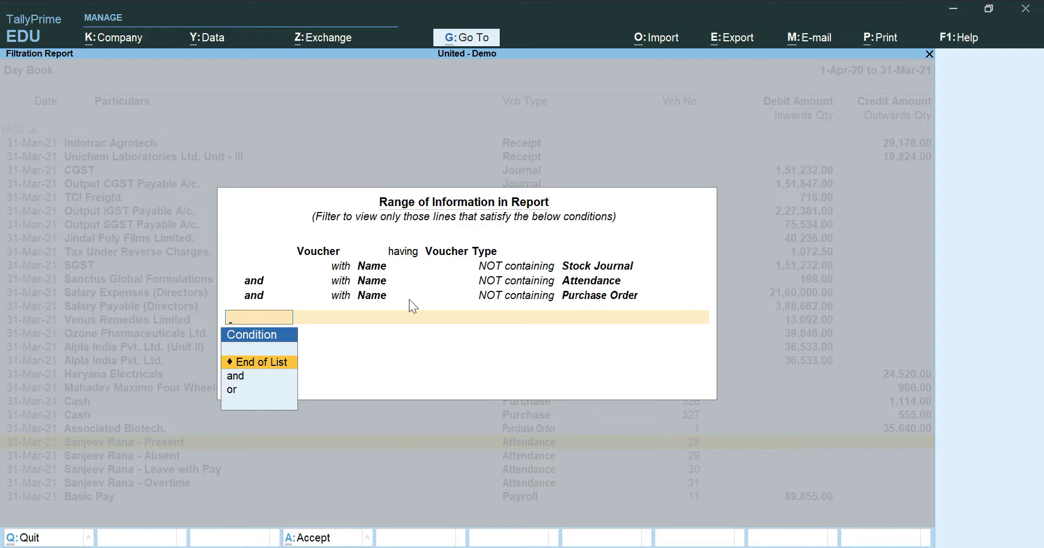
key("Return")
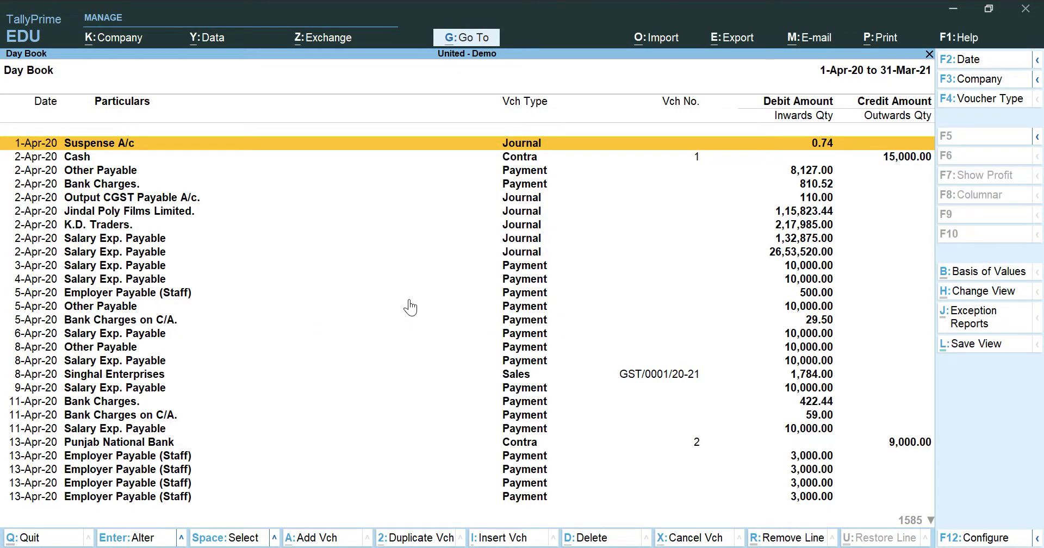
Examine the voucher types of the filtered Day Book entries from April through mid-May 2020
key("Down")
key("Down")
key("Down")
key("Down")
key("Down")
key("Down")
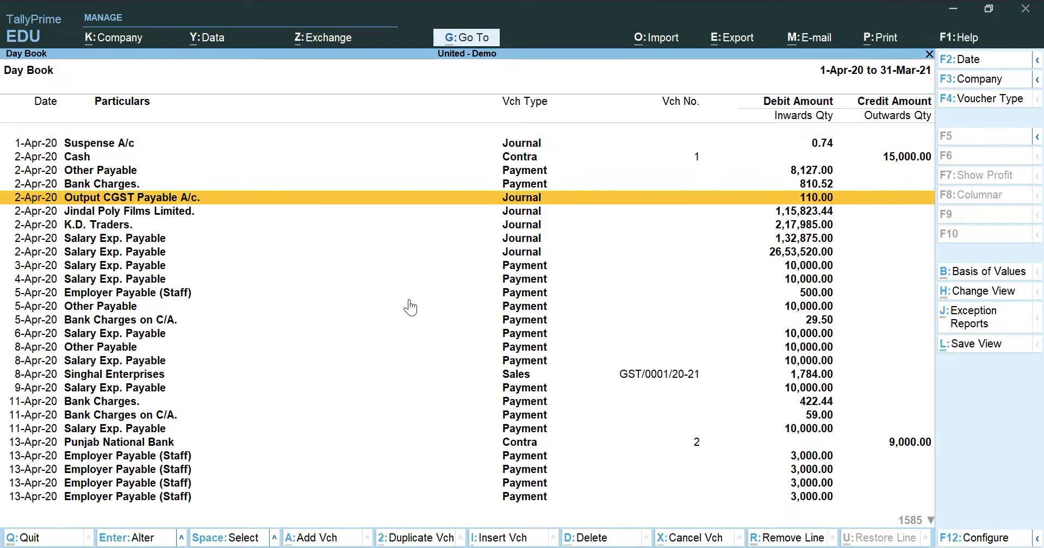
key("Down")
key("Down")
key("Down")
key("Down")
key("Down")
key("Down")
key("Down")
key("Down")
key("Down")
key("Down")
key("Down")
key("Down")
key("Down")
key("Down")
key("Down")
key("Down")
key("Down")
key("Down")
key("Down")
key("Down")
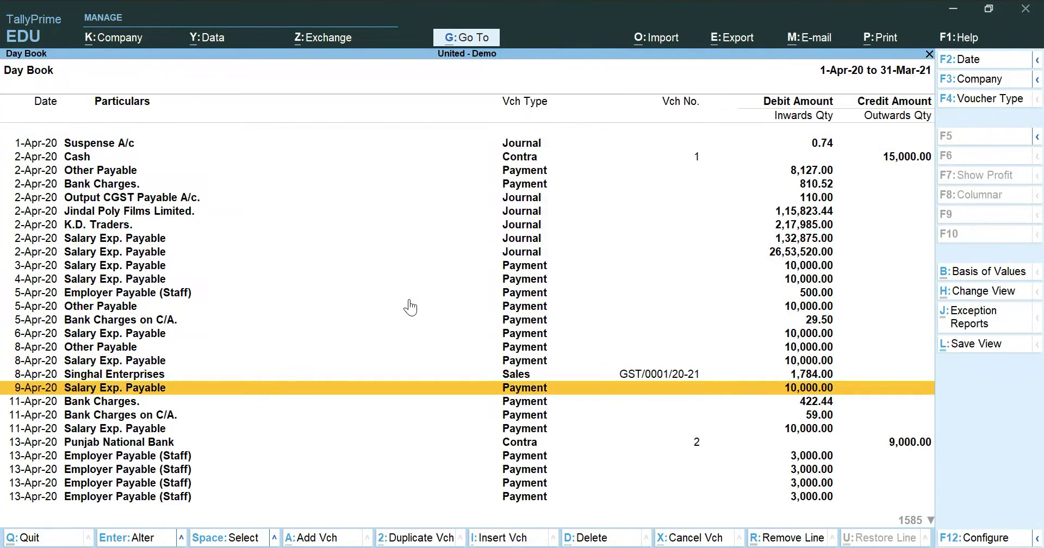
key("Down")
key("Down")
key("Down")
key("Down")
key("Down")
key("Down")
key("Down")
key("Down")
key("Down")
key("Down")
key("Down")
key("Down")
key("Down")
key("Down")
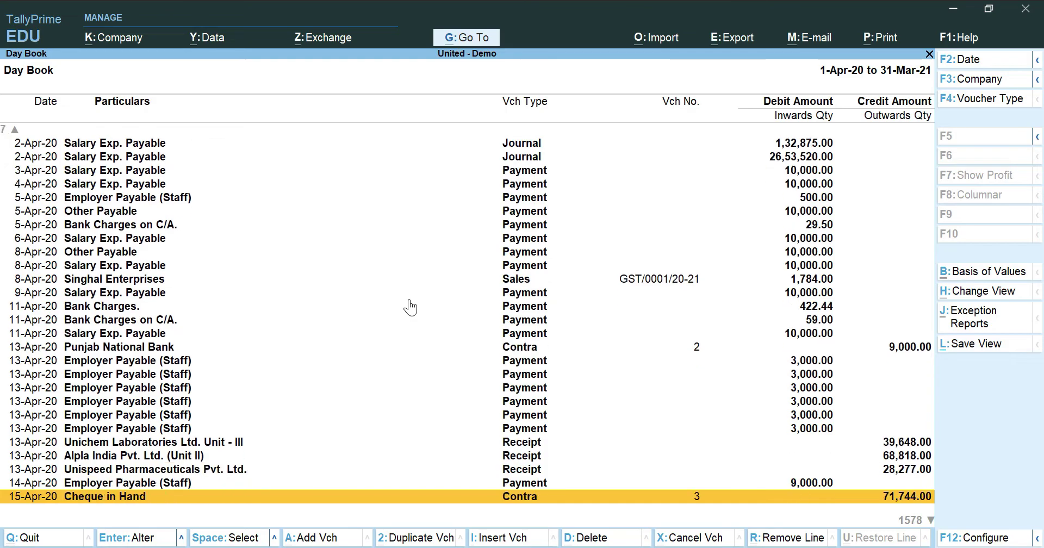
key("Down")
key("Down")
key("Down")
key("Down")
key("Down")
key("Down")
key("Down")
key("Down")
key("Down")
key("Down")
key("Down")
key("Down")
key("Down")
key("Down")
key("Down")
key("Down")
key("Down")
key("Down")
key("Down")
key("Down")
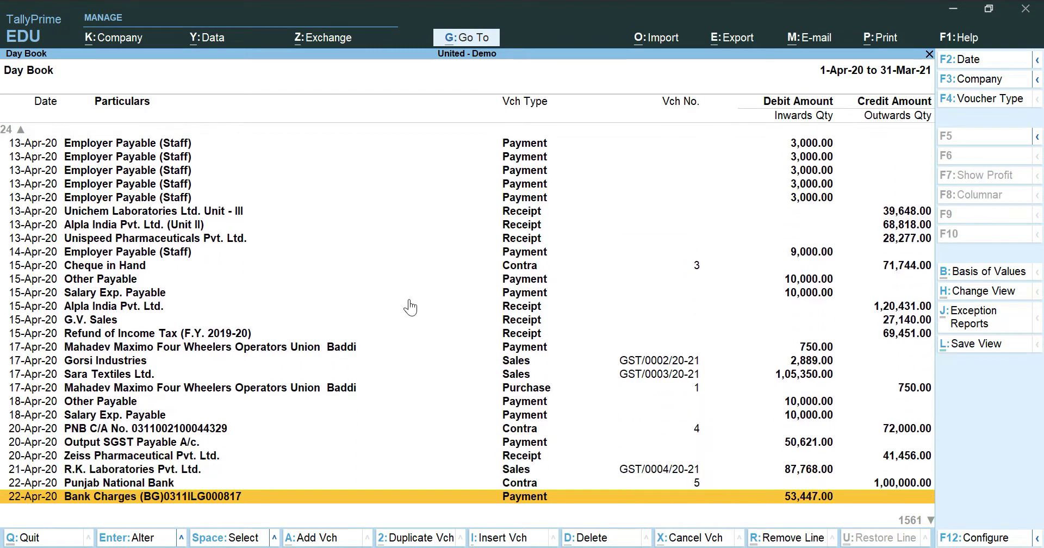
key("Down")
key("Down")
key("Down")
key("Down")
key("Down")
key("Down")
key("Down")
key("Down")
key("Down")
key("Down")
key("Down")
key("Down")
key("Down")
key("Down")
key("Down")
key("Down")
key("Down")
key("Down")
key("Down")
key("Down")
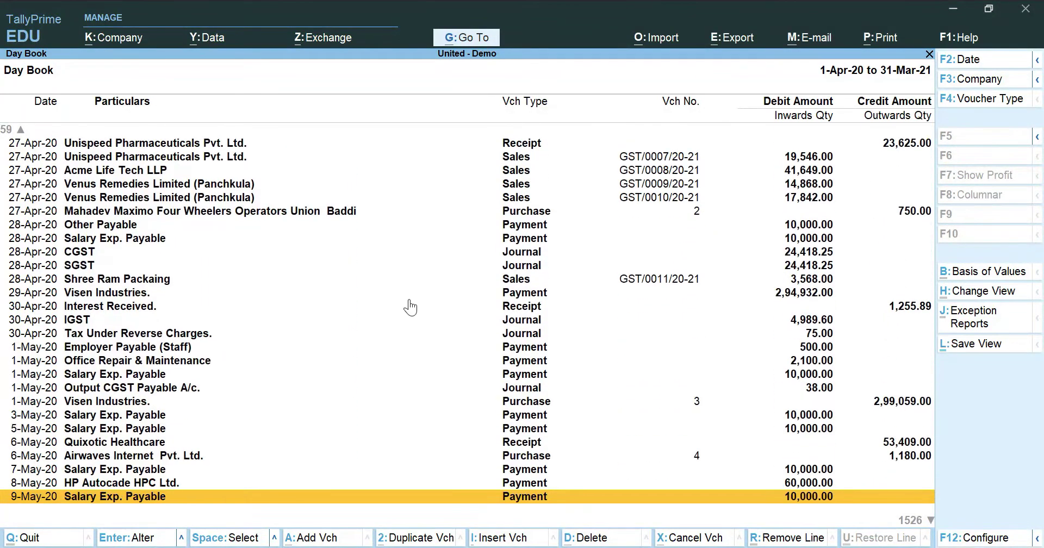
key("Down")
key("Down")
key("Down")
key("Down")
key("Down")
key("Down")
key("Down")
key("Down")
key("Down")
key("Down")
key("Down")
key("Down")
key("Down")
key("Down")
key("Down")
key("Down")
key("Down")
key("Down")
key("Down")
key("Down")
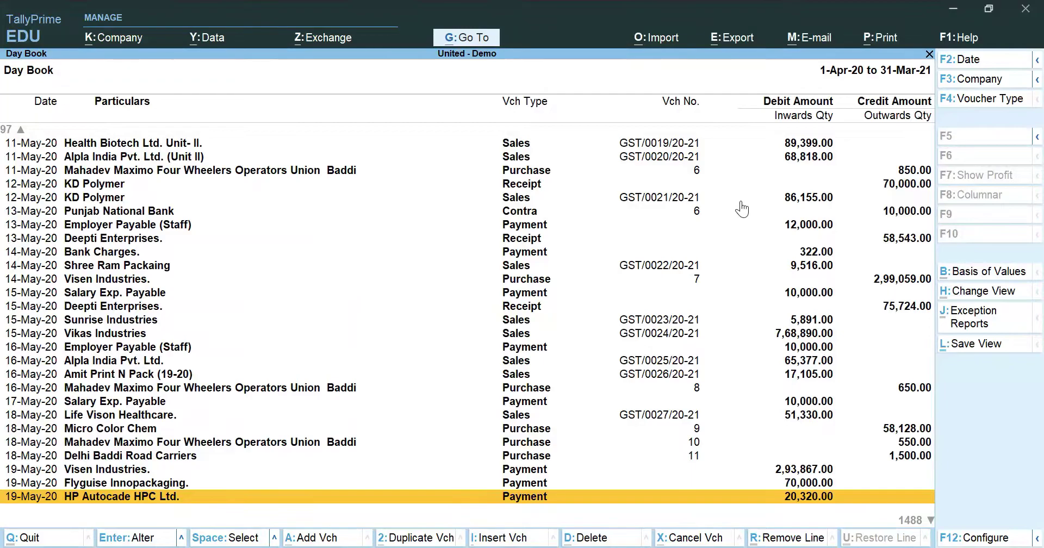
Configure the Day Book to show narrations and use the Detailed report format, keeping the Default sorting method
left_click(973, 538)
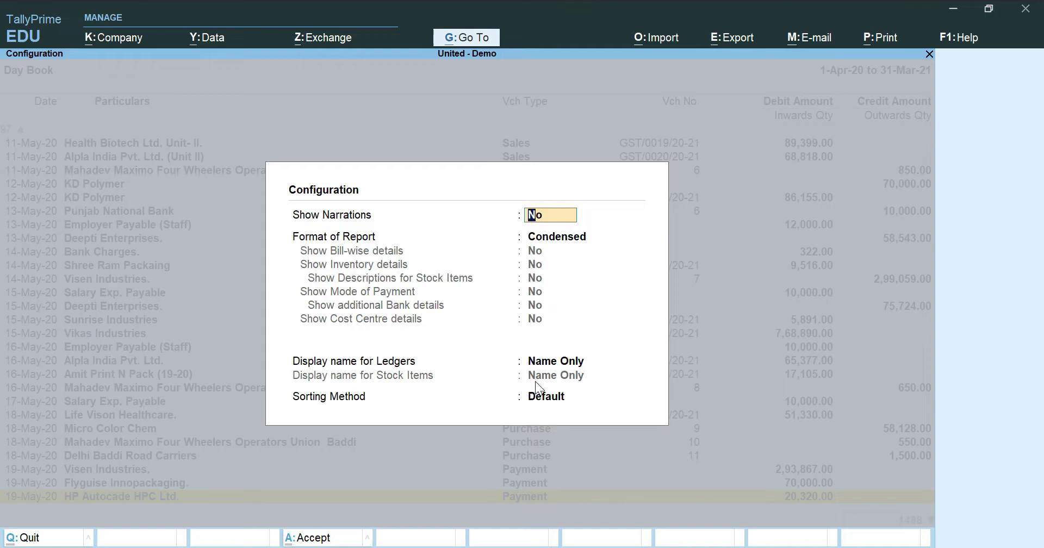
type("Yes")
key("Return")
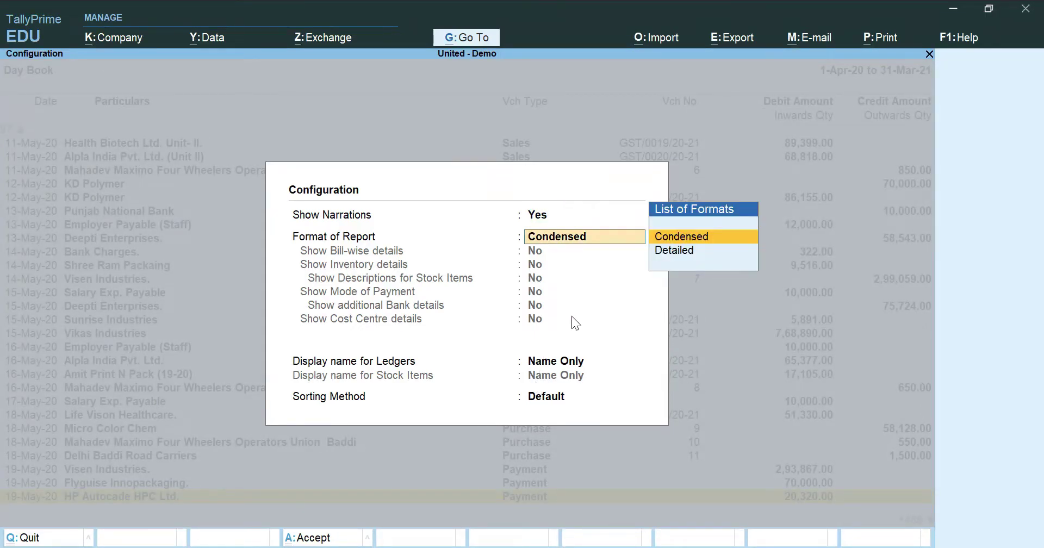
left_click(667, 252)
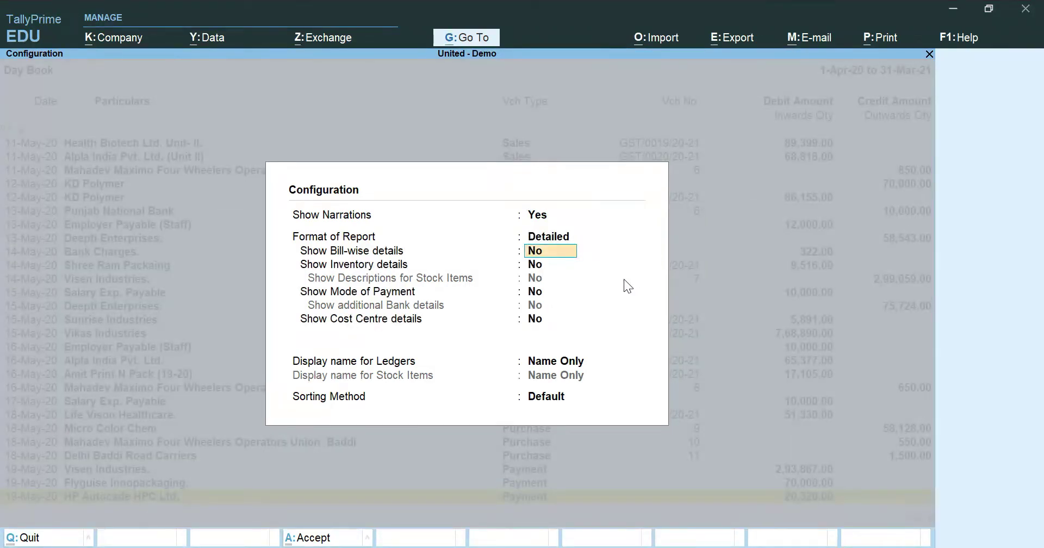
key("Return")
key("Return")
key("Return")
key("Return")
key("Return")
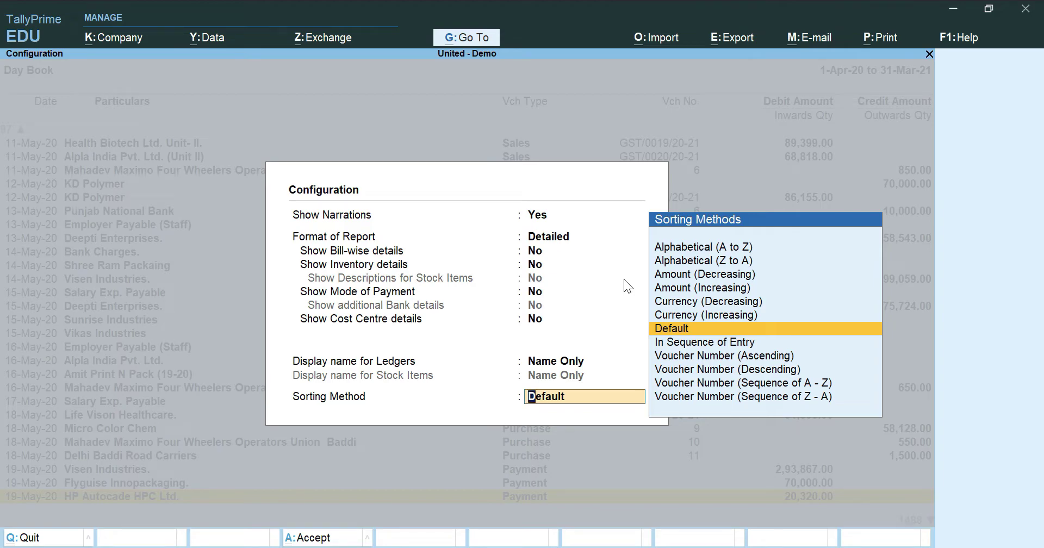
key("Return")
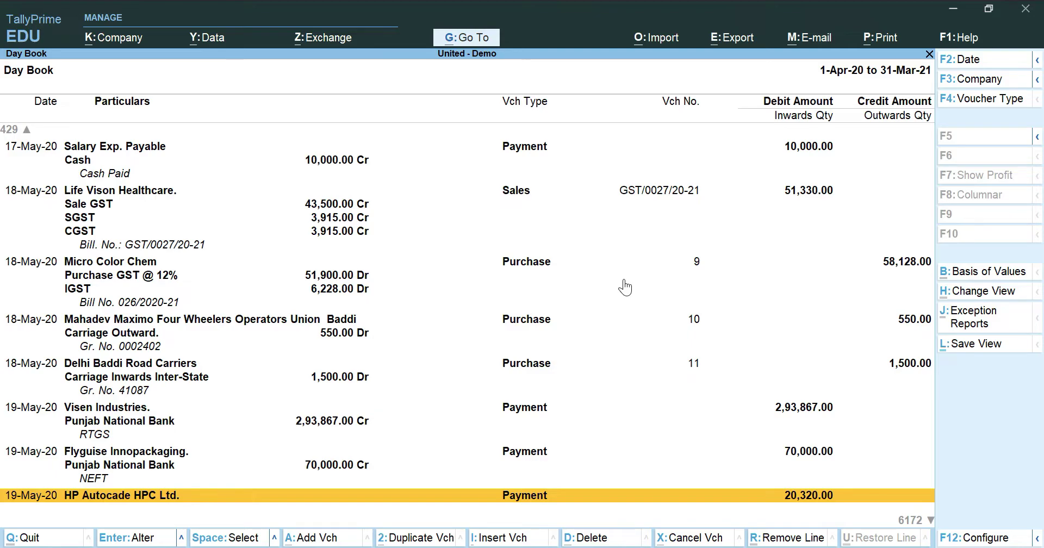
Start an export of the current Day Book report and open its export configuration
left_click(725, 37)
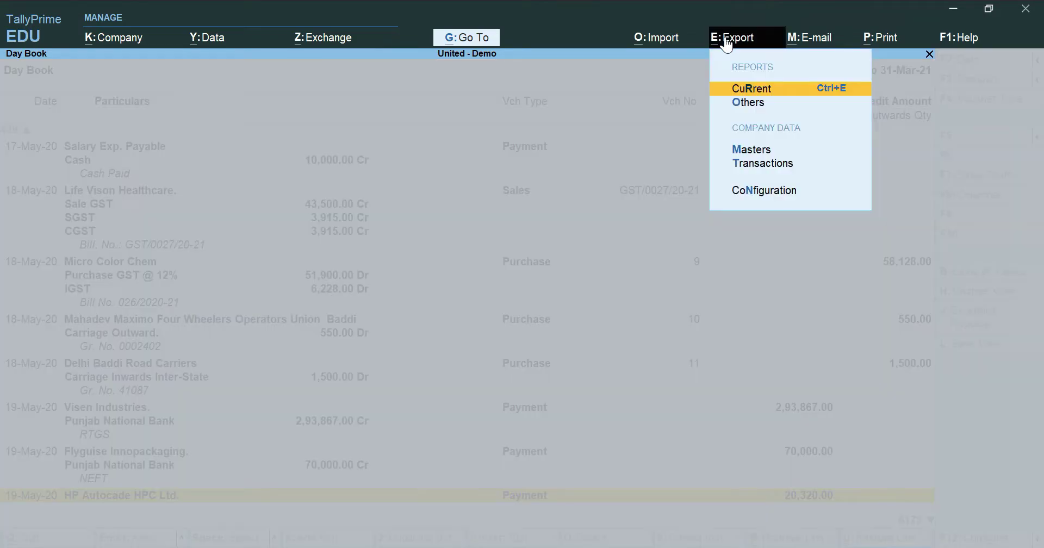
left_click(750, 89)
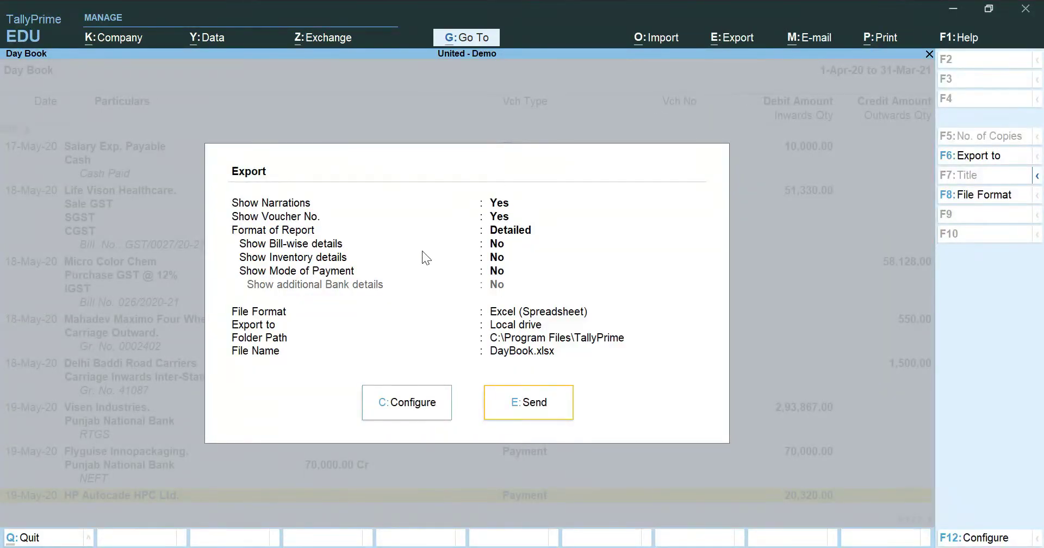
left_click(383, 405)
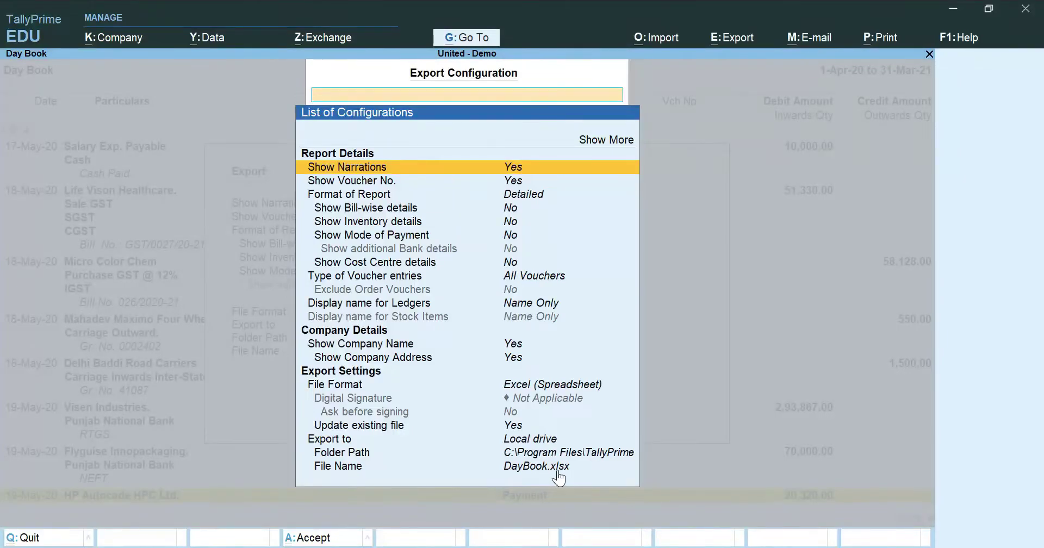
Set the export folder path to the "Audit Software_Tally Data" folder on the OneDrive Desktop
left_click(515, 455)
left_click(515, 455)
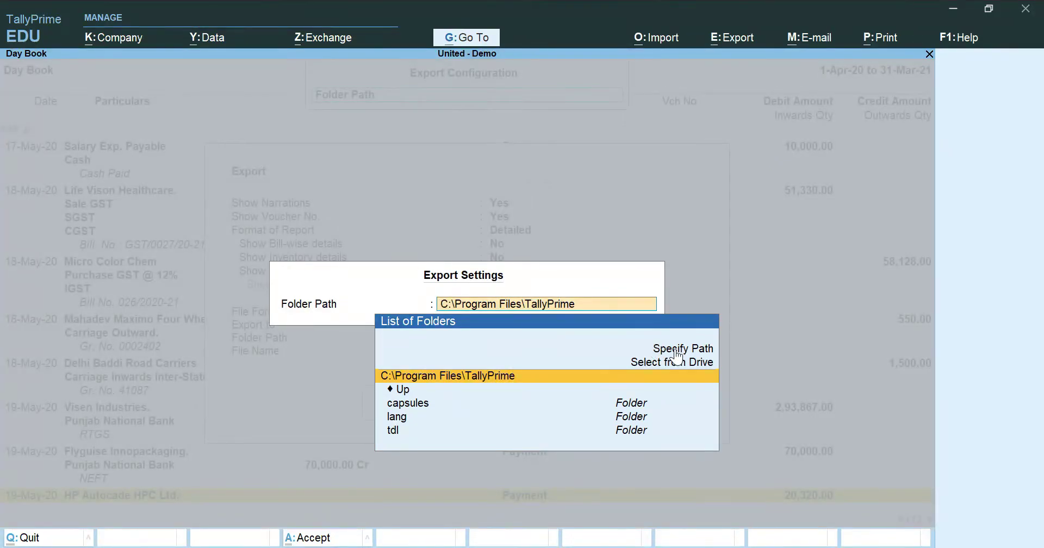
key("Delete")
key("Delete")
key("Delete")
key("Delete")
key("Delete")
key("Delete")
key("Delete")
key("Delete")
key("Delete")
key("Delete")
key("Delete")
key("Delete")
key("Delete")
key("Delete")
key("Delete")
key("Delete")
key("Delete")
key("Delete")
key("Delete")
key("Delete")
key("Delete")
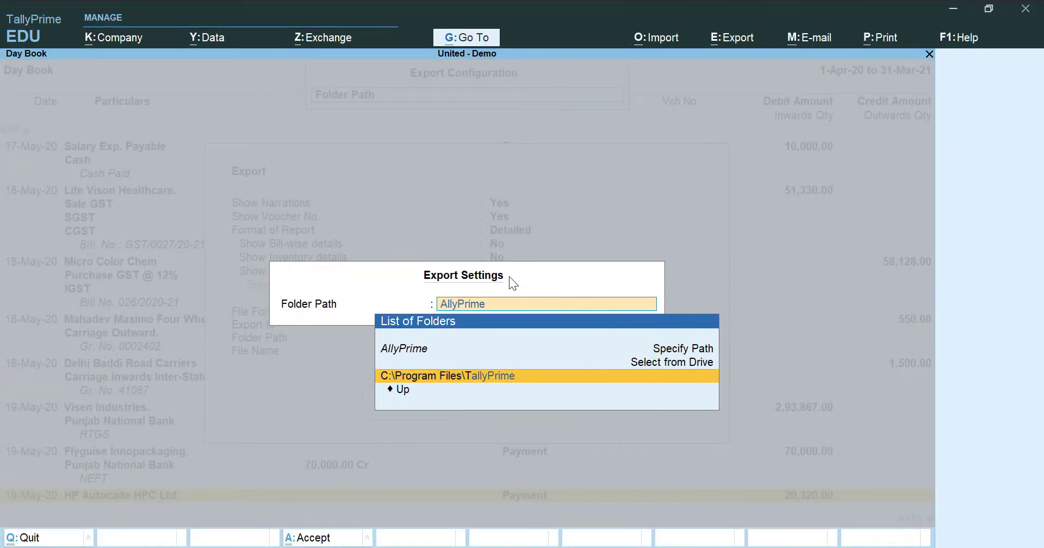
type("C:\\Users\\paith\\OneDrive\\Desktop\\Audit Software_Tally Data")
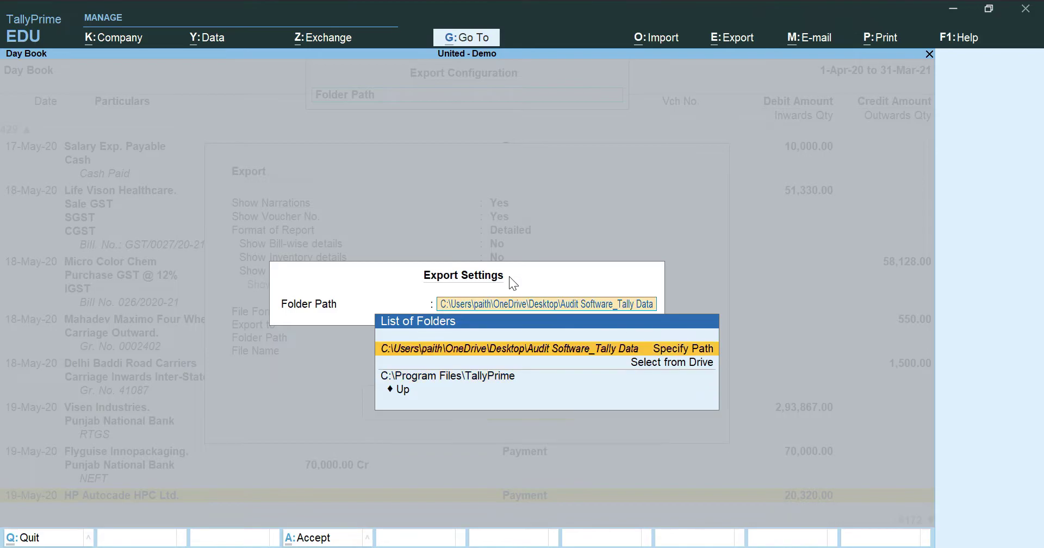
key("Return")
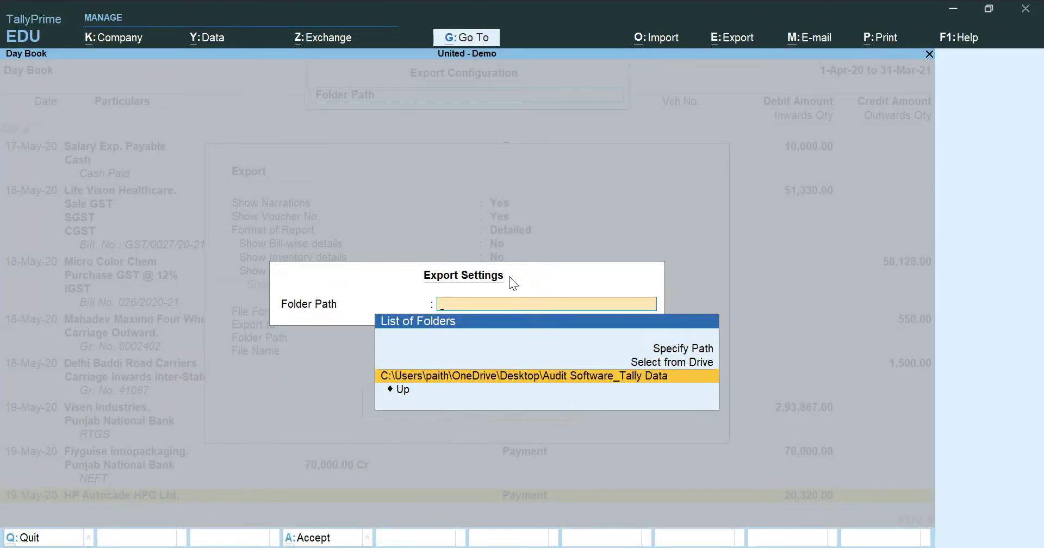
key("Return")
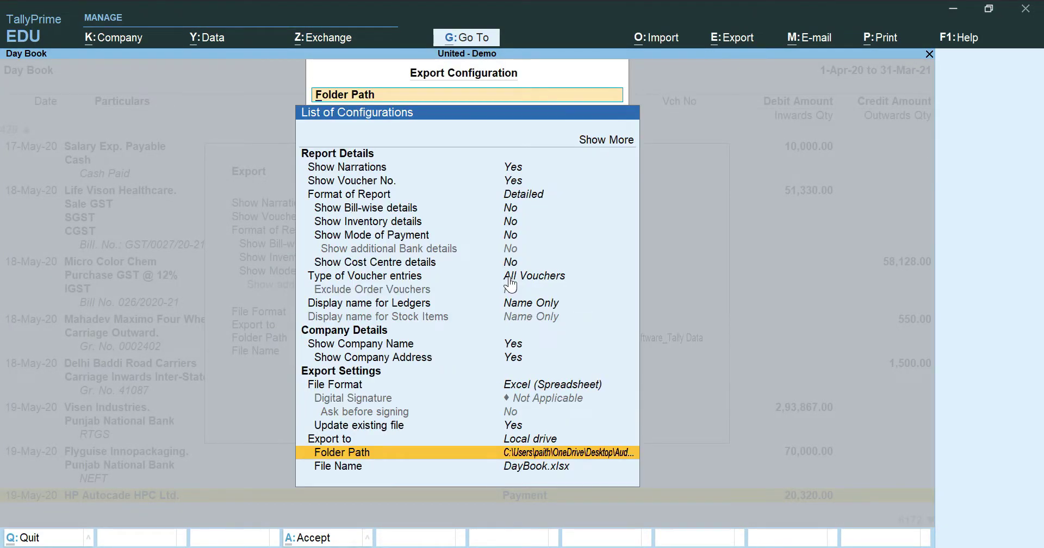
Name the export file R5_Daybook.xlsx, accept the export configuration and export the Day Book to Excel
left_click(539, 470)
left_click(540, 466)
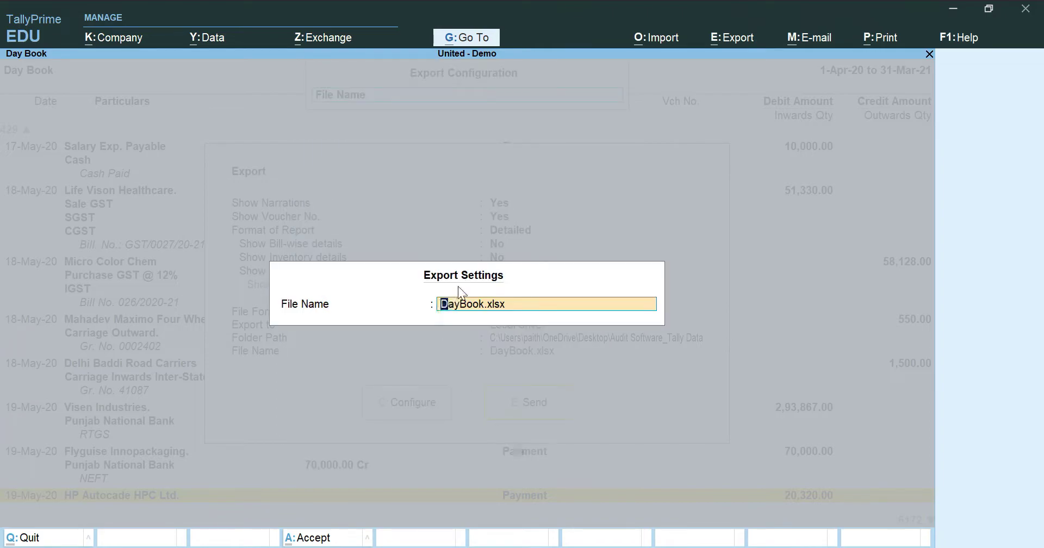
key("Delete")
key("Delete")
key("Delete")
key("Delete")
key("Delete")
key("Delete")
key("Delete")
type("R5_Daybook.xlsx")
key("Return")
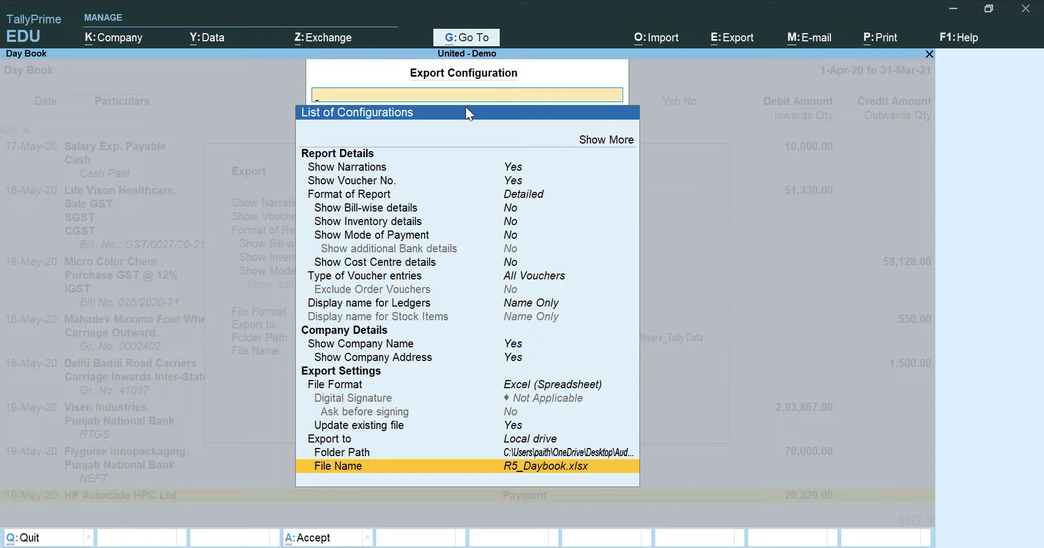
key("ctrl+a")
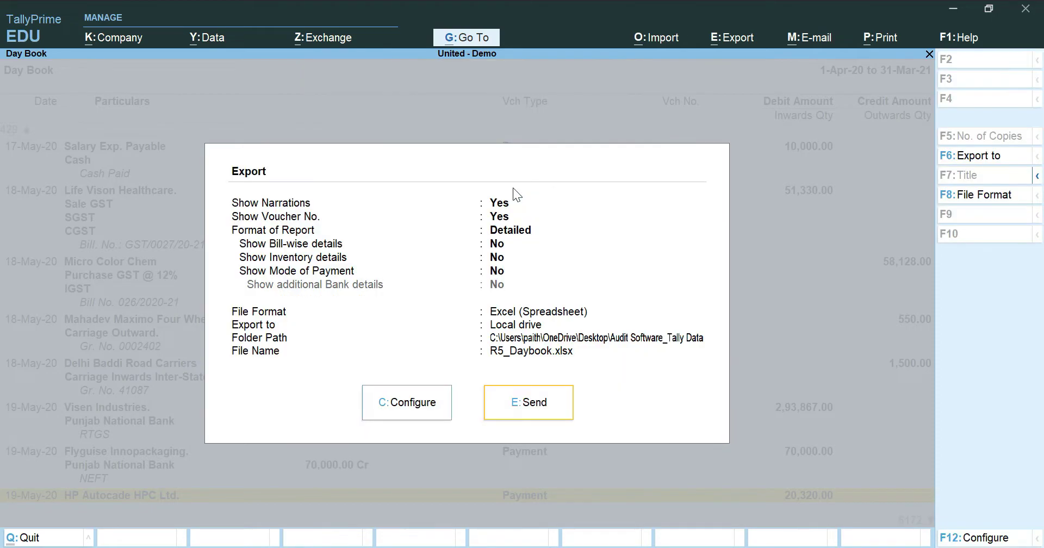
left_click(520, 400)
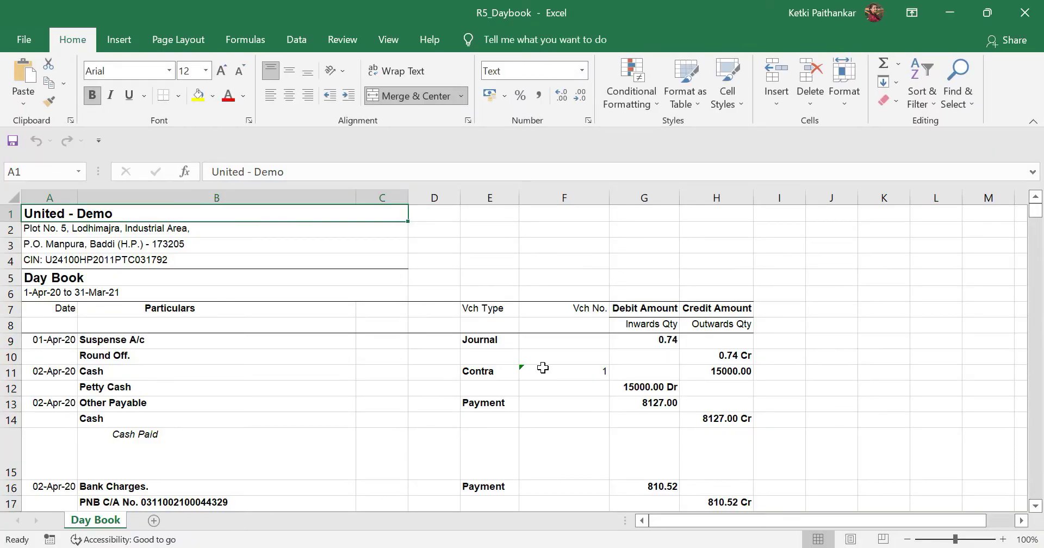
Examine the header and first voucher entries of the exported R5_Daybook workbook in Excel and close the workbook
key("Down")
key("Down")
key("Down")
key("Down")
key("Down")
key("Down")
key("Down")
key("Down")
key("Down")
key("Down")
key("Down")
key("Down")
key("Down")
key("Down")
key("Down")
key("Down")
key("Down")
key("Down")
key("Down")
key("Down")
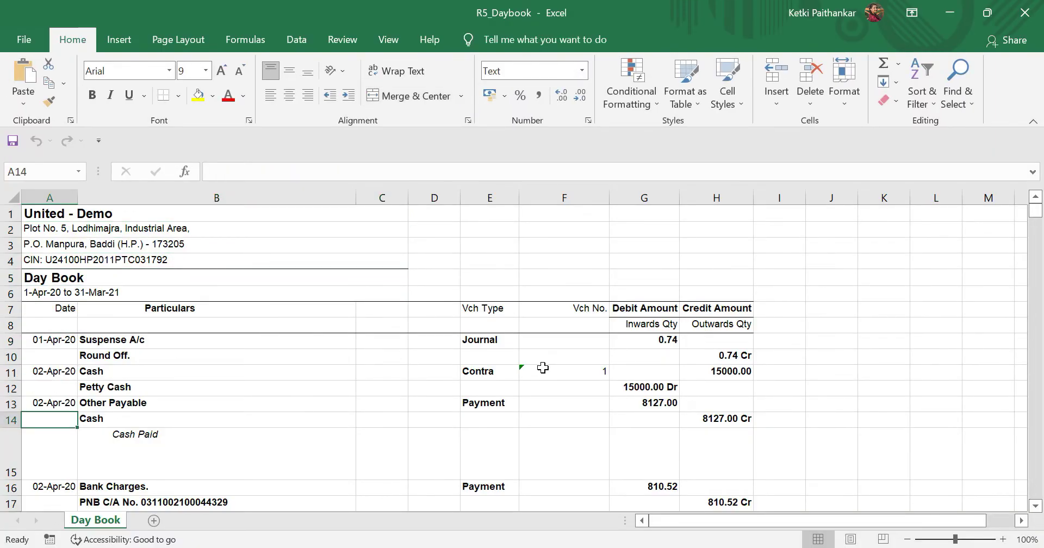
key("Up")
key("Up")
key("Up")
key("Up")
key("Up")
key("Up")
key("Up")
key("Up")
key("Up")
key("Up")
key("Up")
key("Up")
key("Up")
key("Up")
key("Up")
key("Up")
key("Up")
key("Up")
key("Up")
key("Up")
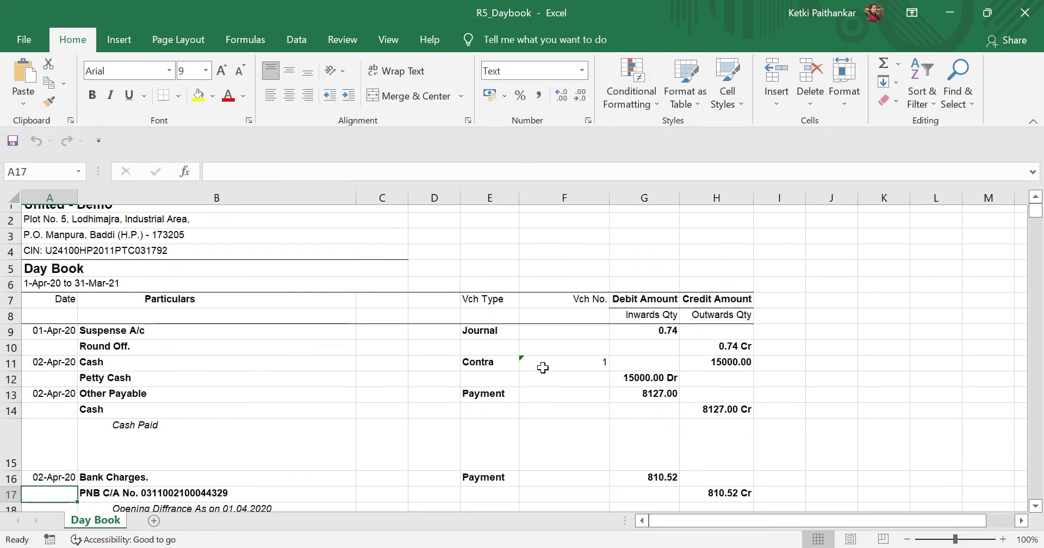
key("Up")
key("Up")
key("Up")
key("Up")
key("Up")
key("Up")
key("Up")
key("Up")
key("Up")
key("Up")
key("Up")
key("Up")
key("Up")
key("Up")
key("Up")
key("Up")
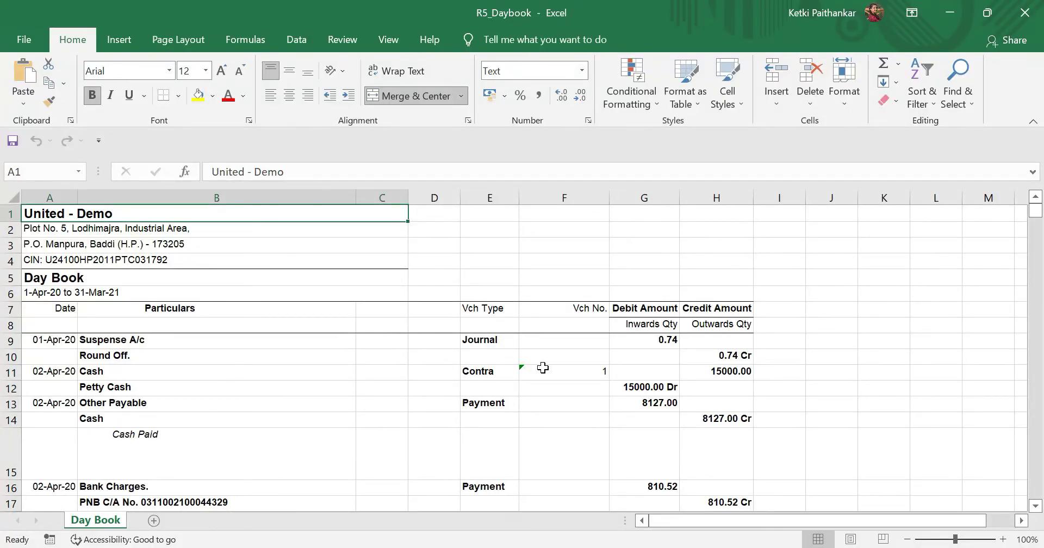
left_click(1028, 12)
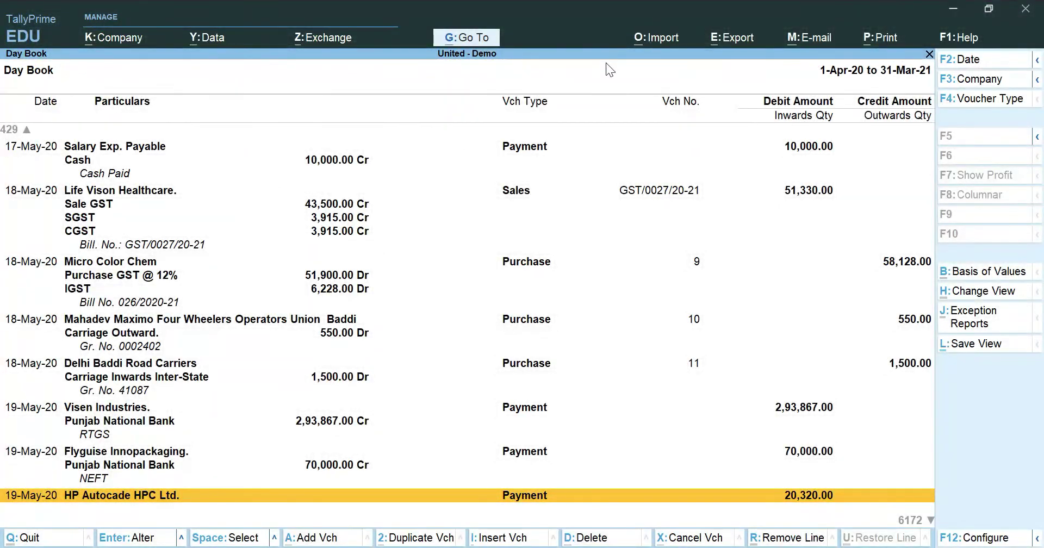
Check the "Audit Software_Tally Data" folder in File Explorer for the exported R5_Daybook file and switch back to TallyPrime
key("super+d")
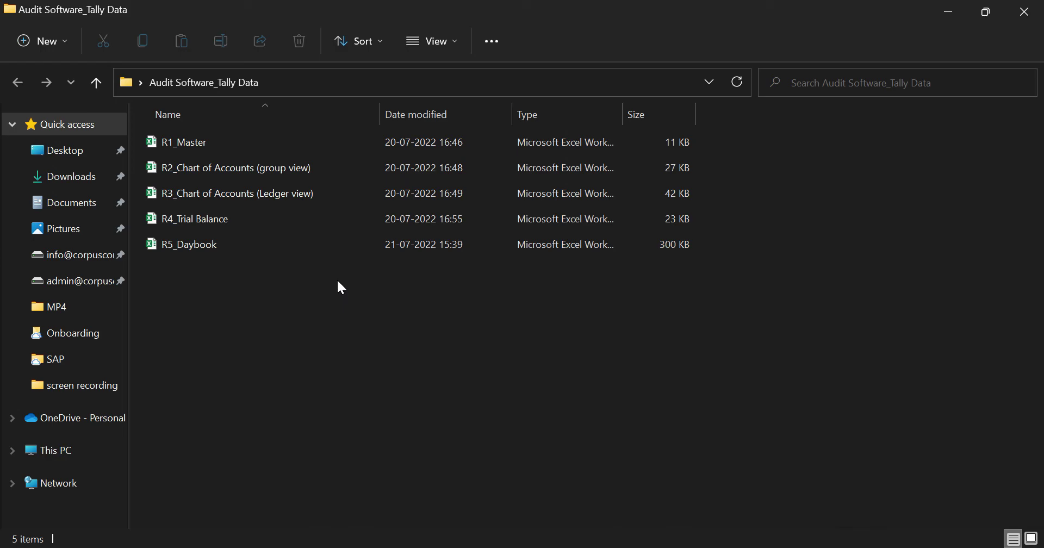
key("alt+Tab")
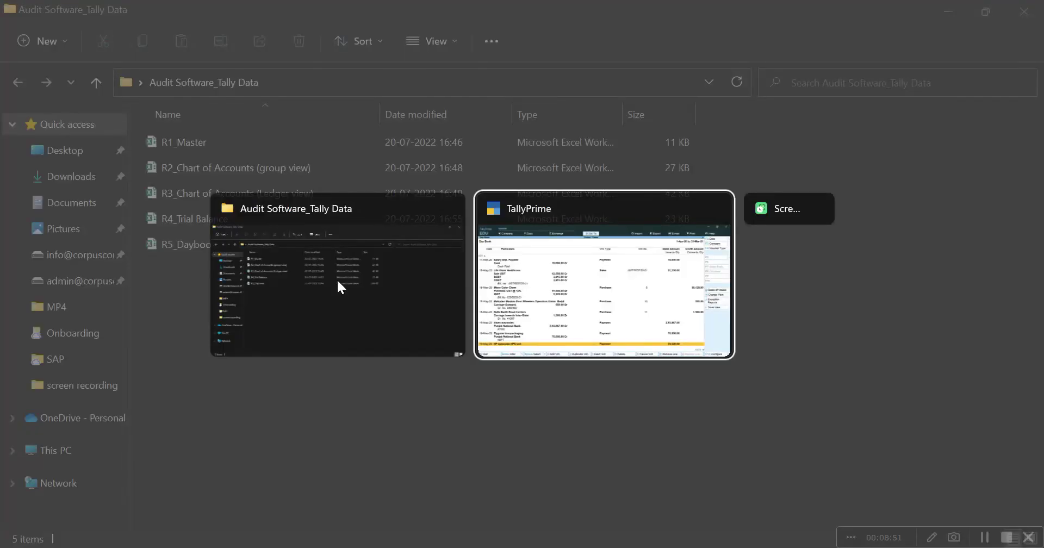